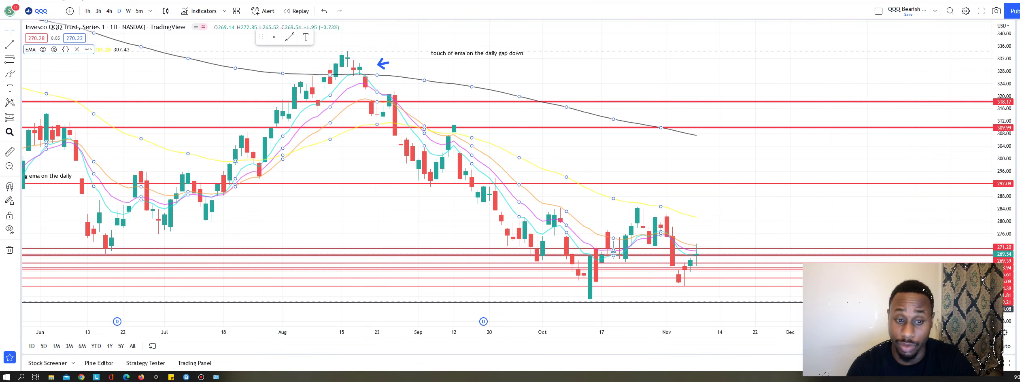
Remove the EMA indicator from the daily QQQ chart and focus the view on the early-November candles near the horizontal price levels.
click(430, 101)
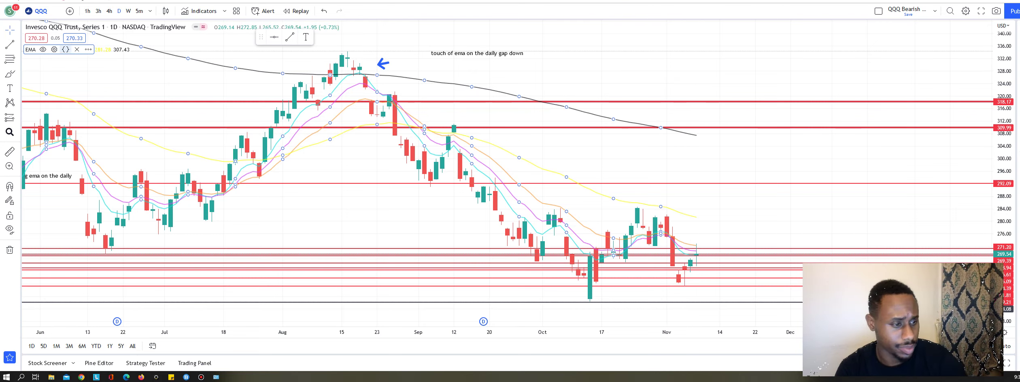
click(77, 50)
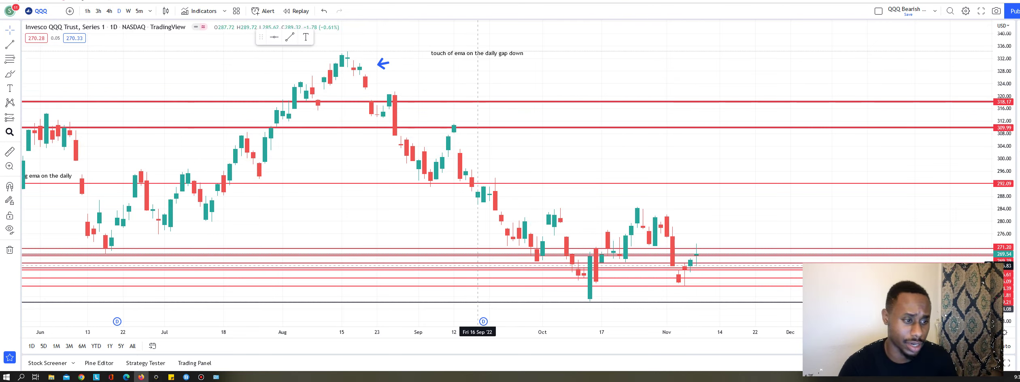
drag(737, 223, 544, 153)
drag(1003, 182, 1003, 251)
drag(585, 157, 467, 10)
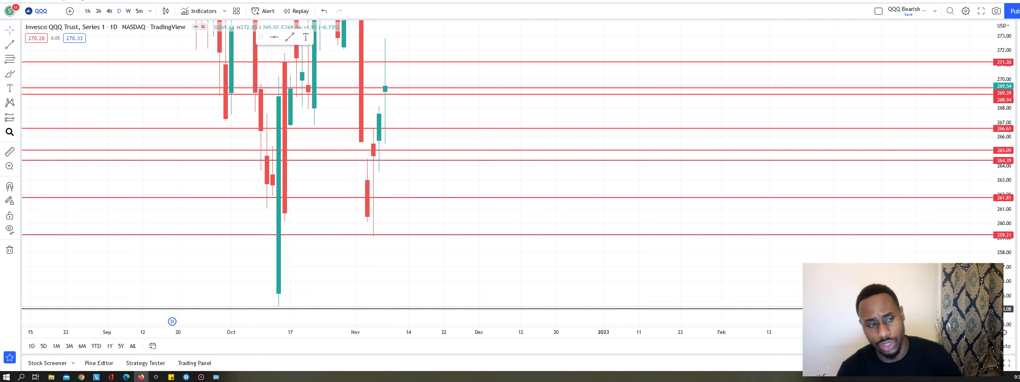
Switch to the Trade The Pool dashboard and open the position details of the first QQQ closed trade dated Nov 7.
key(ctrl+Tab)
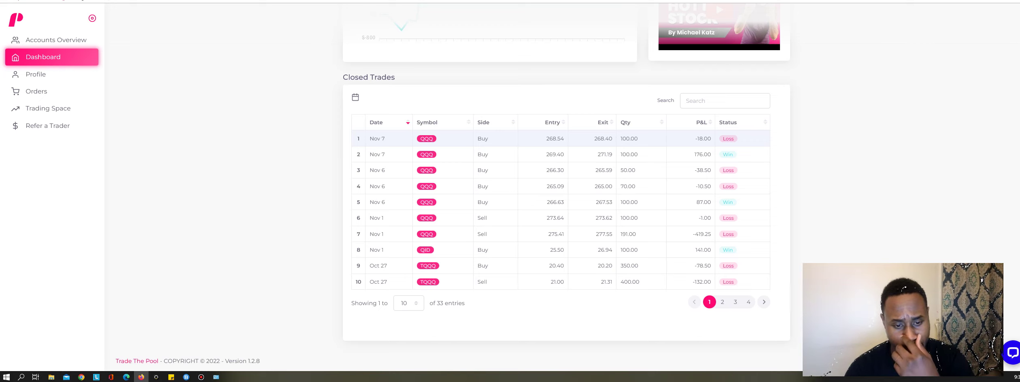
click(526, 138)
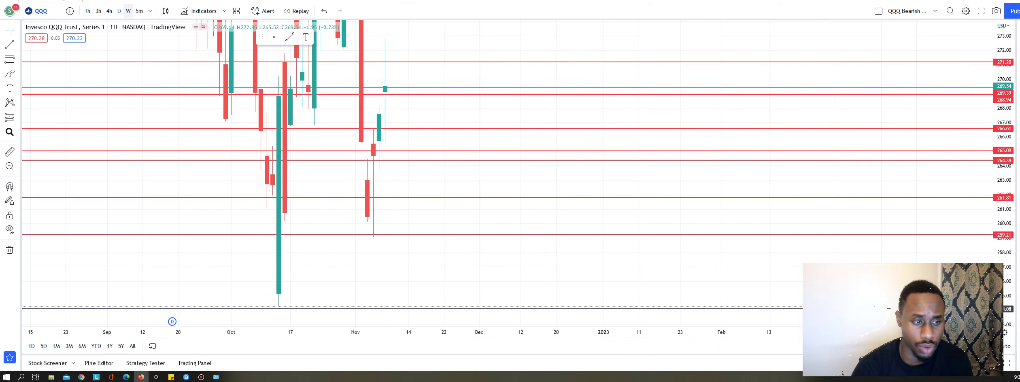
Set the QQQ chart to the 5-minute interval and examine the Nov 8 morning candles alongside the opened trade's position details.
click(139, 10)
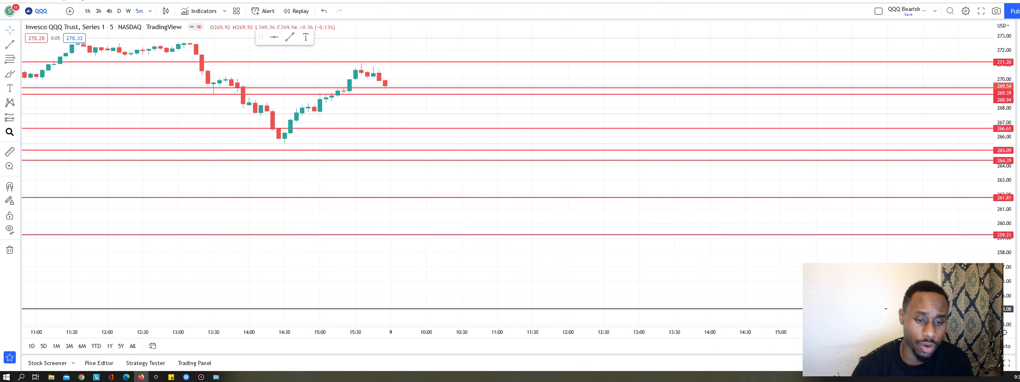
drag(390, 114, 706, 148)
key(ctrl+Tab)
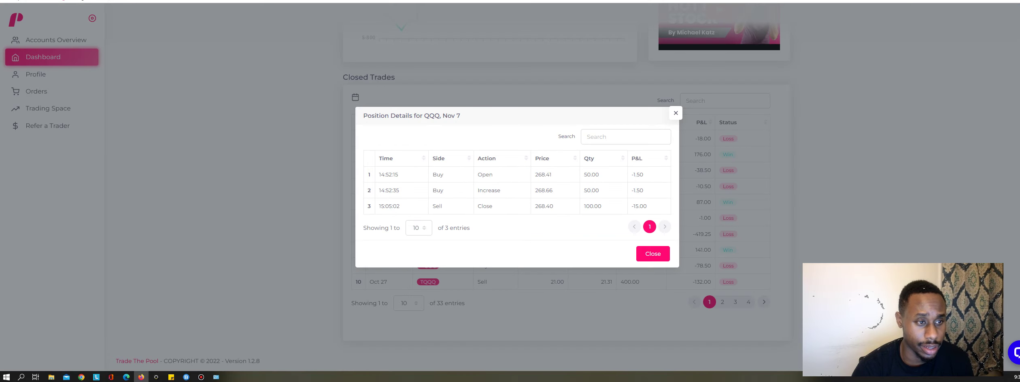
key(ctrl+Tab)
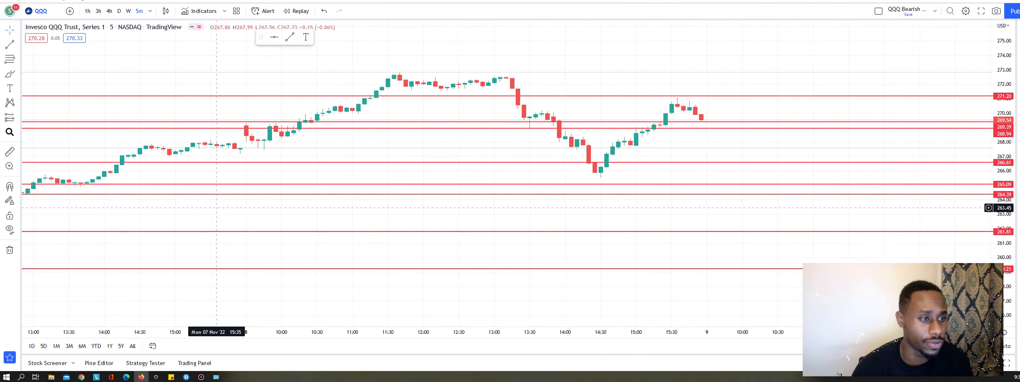
drag(275, 155, 291, 137)
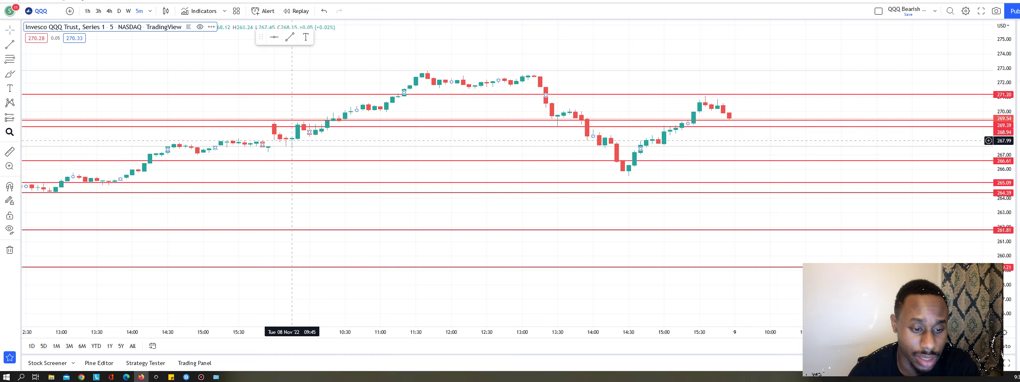
scroll(291, 143, down, 1)
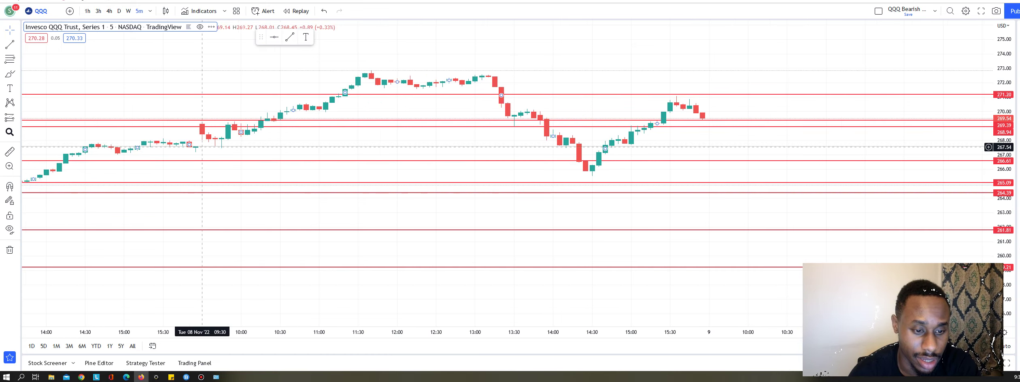
scroll(222, 146, down, 1)
scroll(268, 148, up, 1)
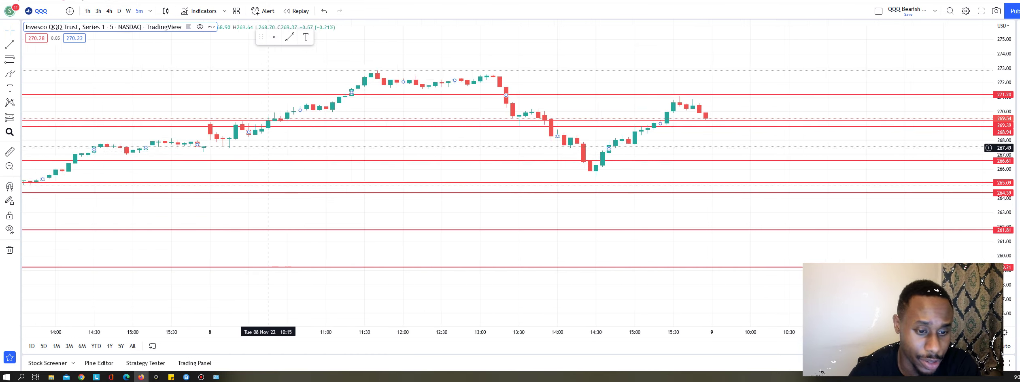
Consult the hammer candlestick article and compare the first trade's position details with the Nov 8 morning candles.
key(ctrl+Tab)
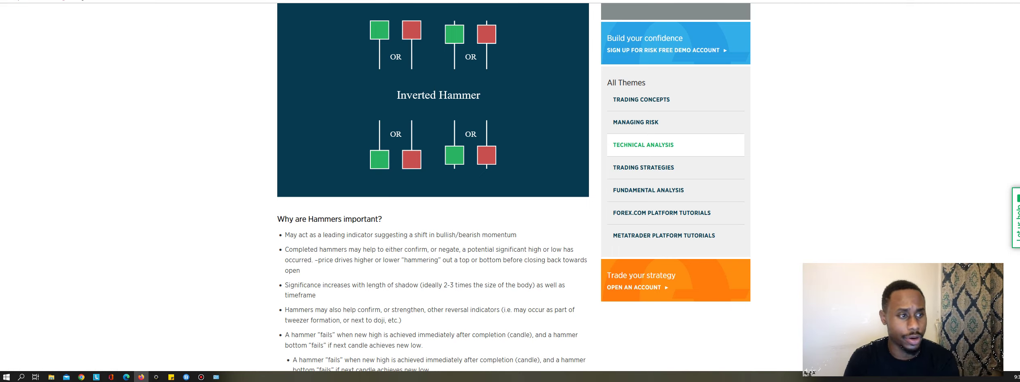
key(ctrl+Tab)
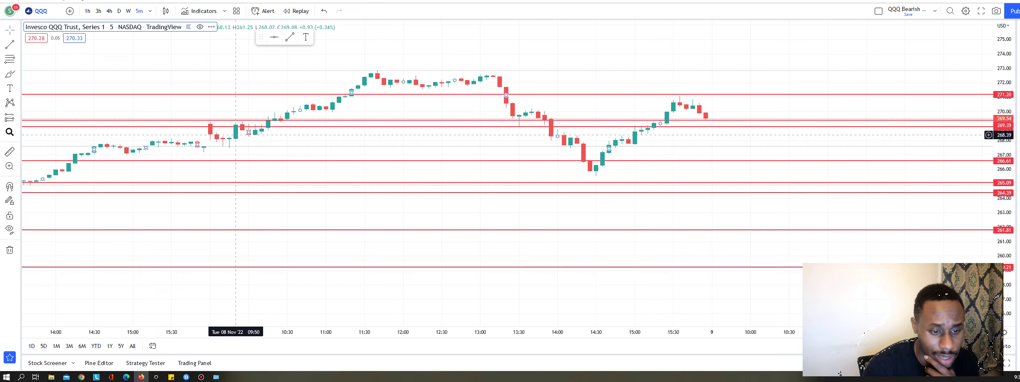
key(ctrl+Tab)
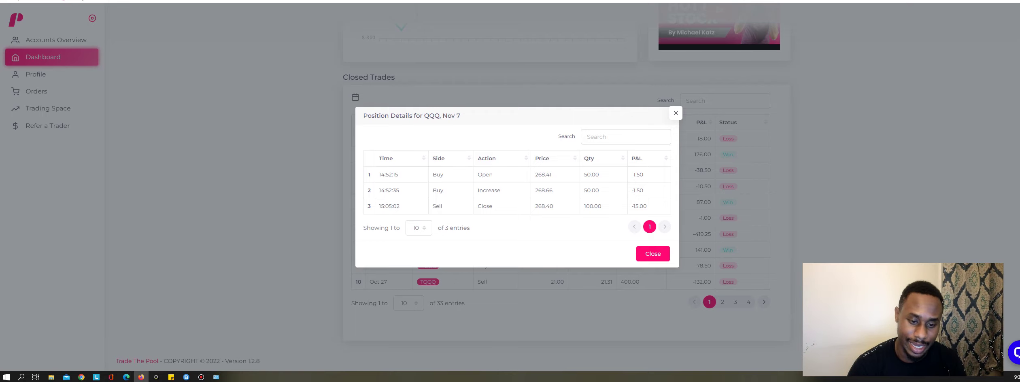
key(ctrl+Tab)
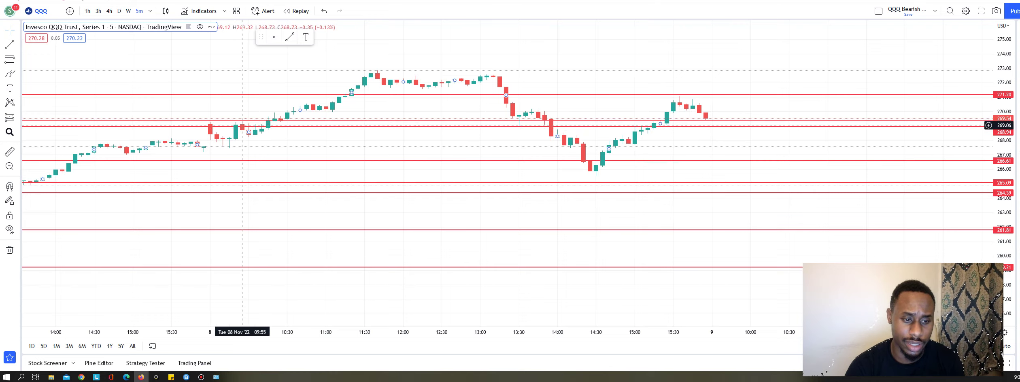
drag(242, 127, 242, 120)
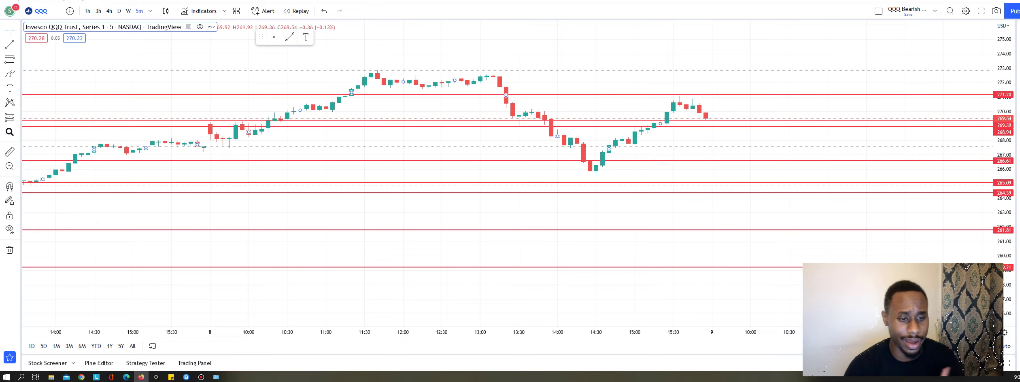
Close the first trade's details, open those of the second Nov 7 QQQ trade, and compare them with the 5-minute chart.
key(ctrl+Tab)
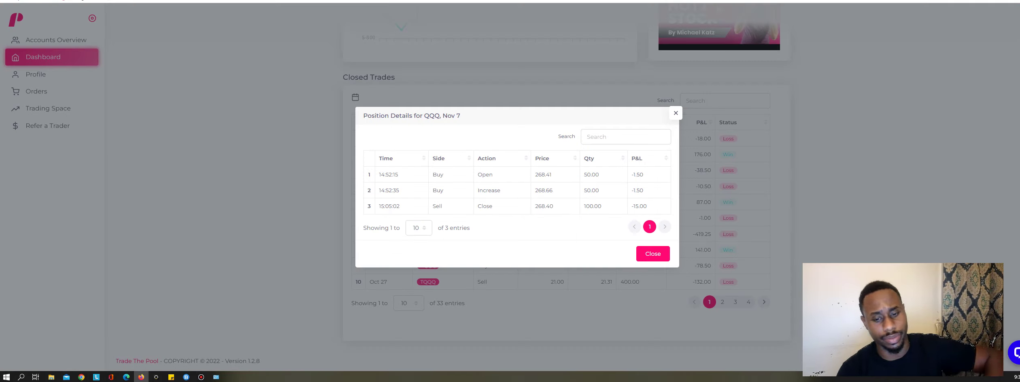
click(653, 254)
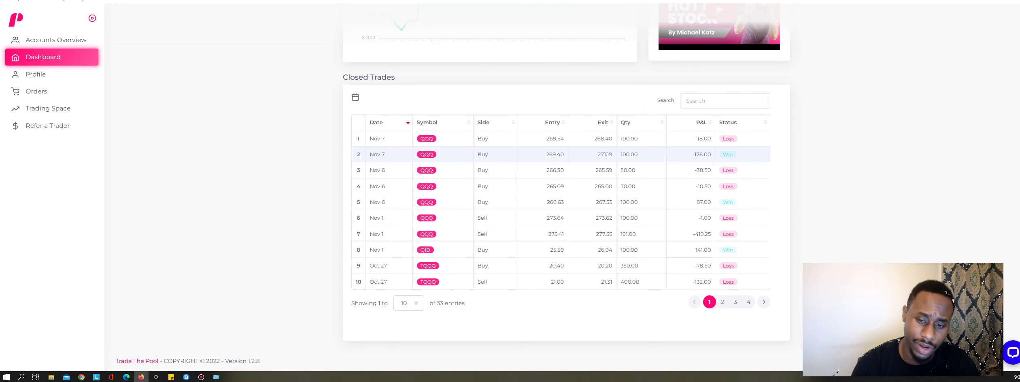
click(586, 154)
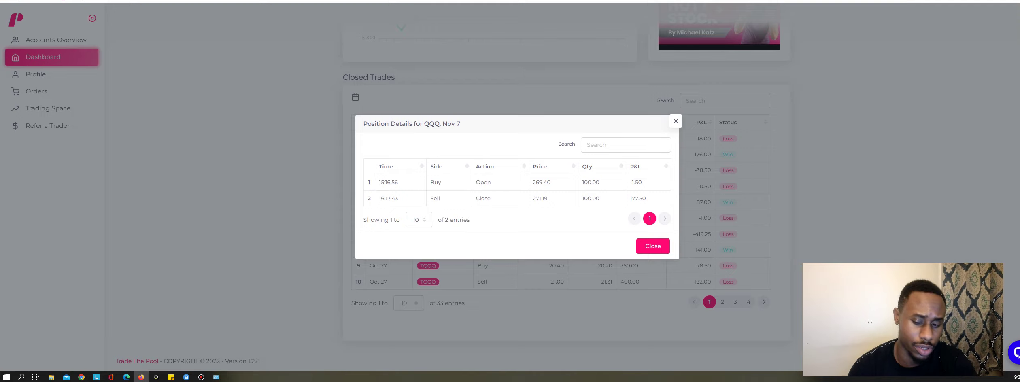
key(ctrl+Tab)
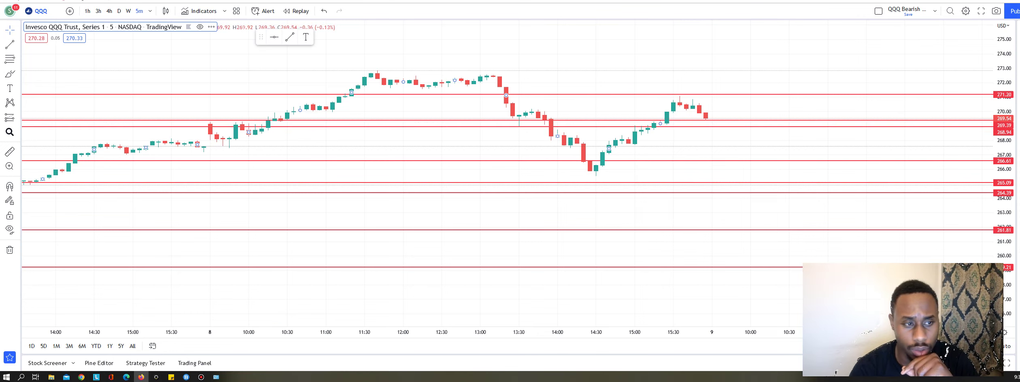
key(ctrl+Tab)
key(ctrl+Tab)
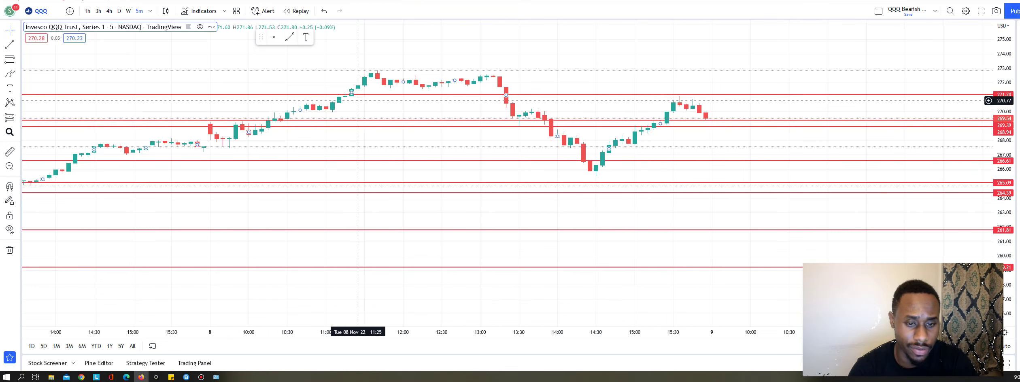
click(324, 11)
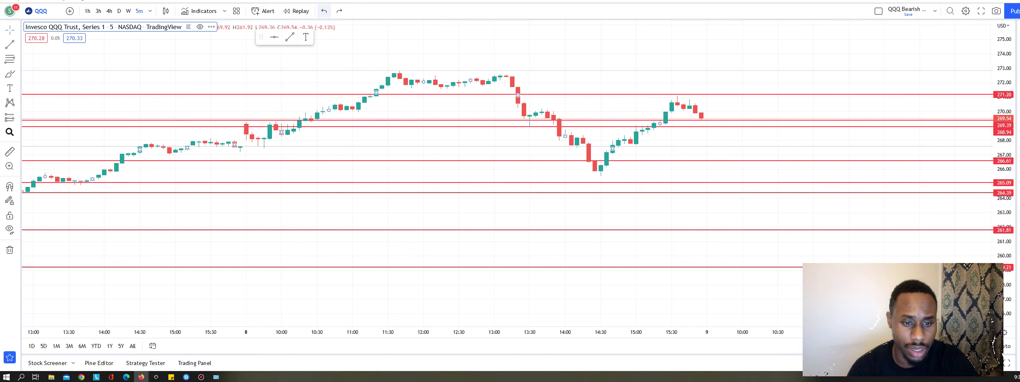
click(324, 11)
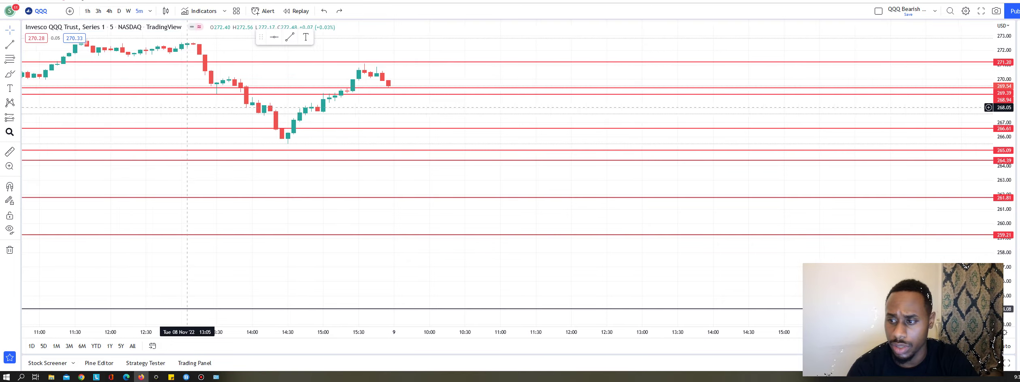
drag(184, 107, 567, 119)
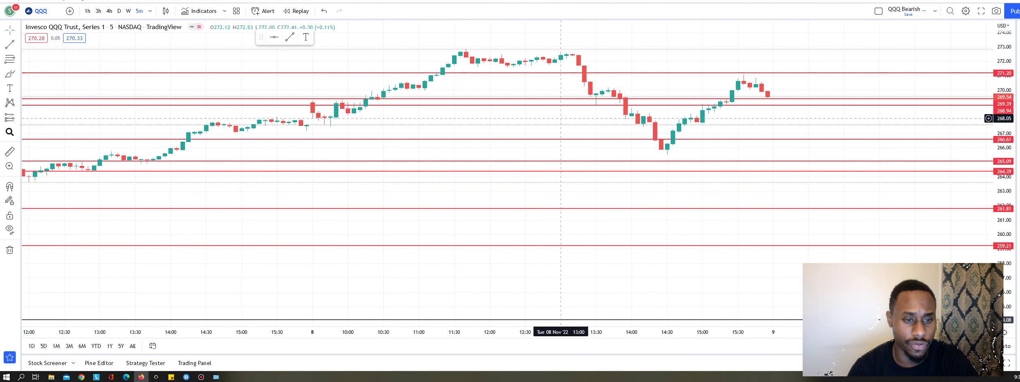
click(336, 112)
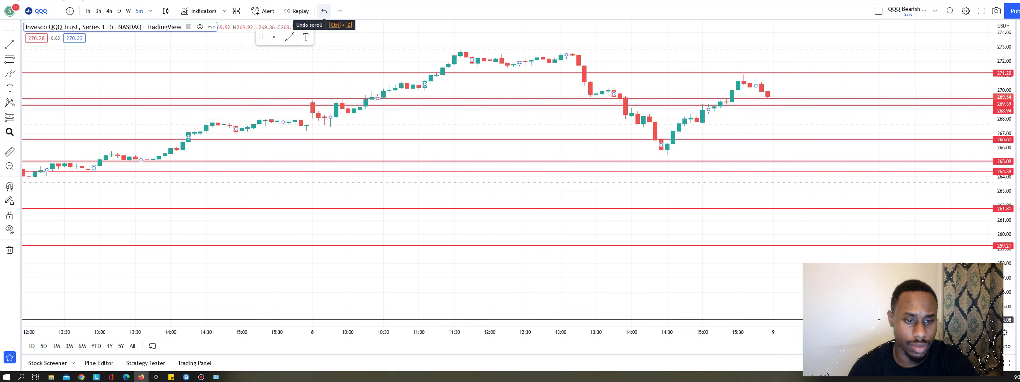
click(324, 11)
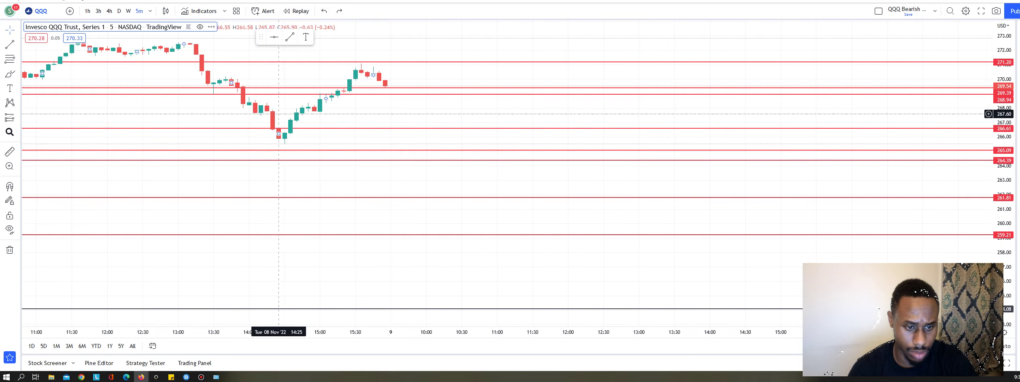
drag(332, 117, 675, 141)
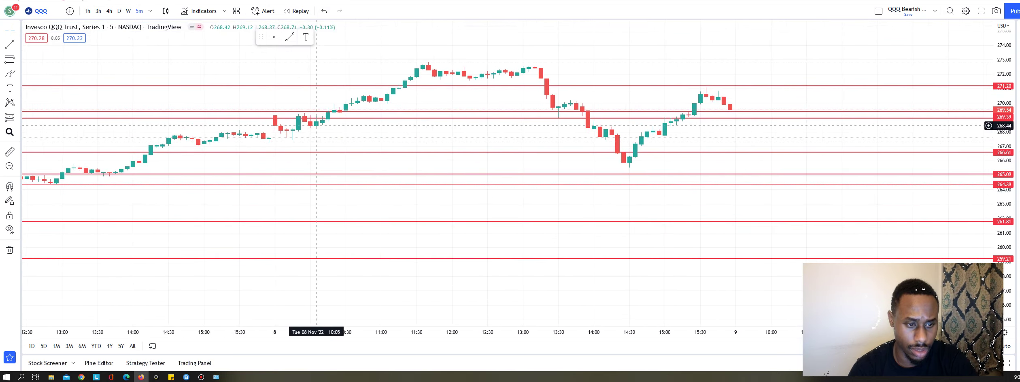
Start a bar replay on the 5-minute QQQ chart with the Nov 8 09:45 candle as the last one shown.
click(297, 10)
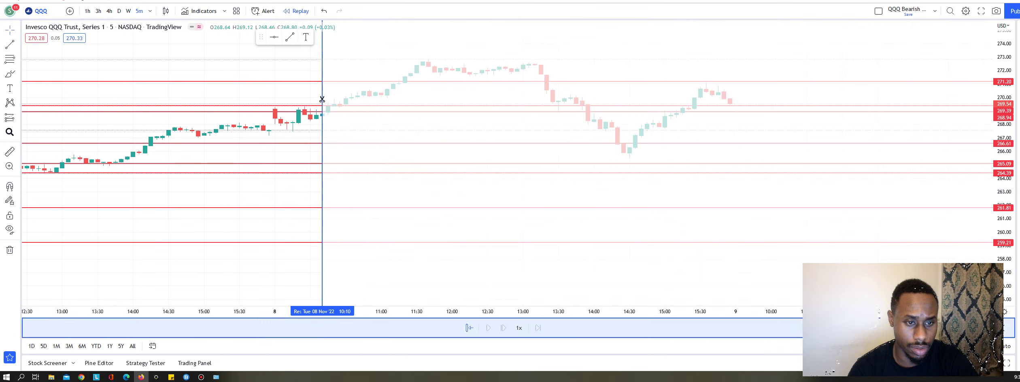
click(298, 128)
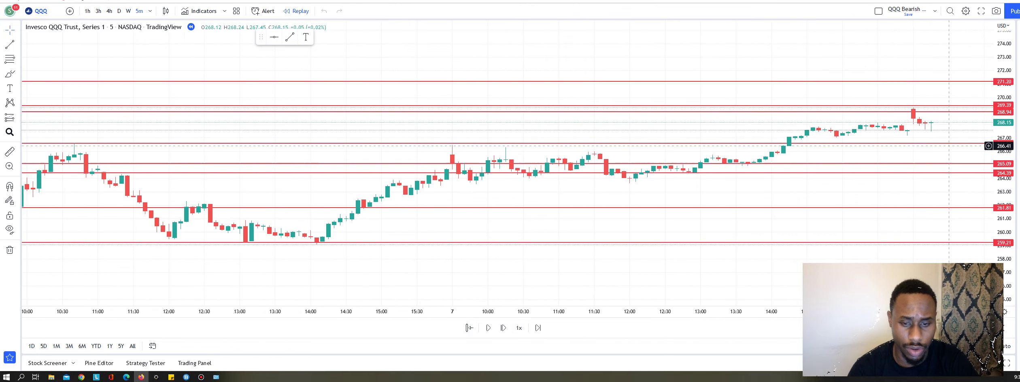
drag(904, 138, 523, 143)
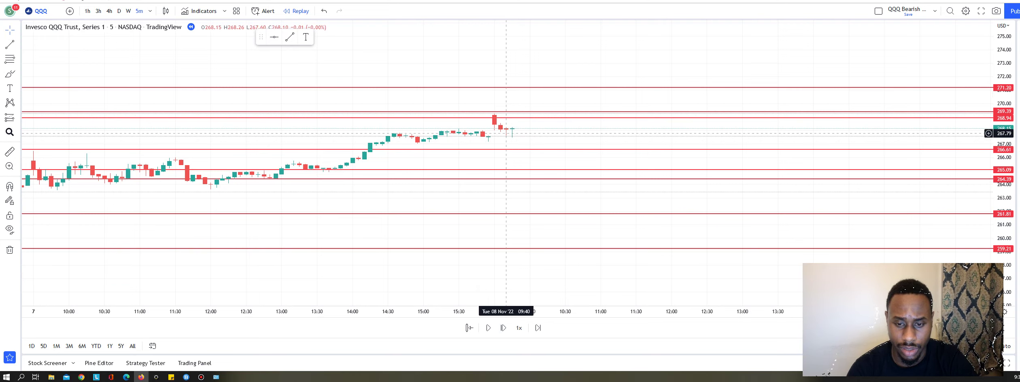
Advance the replay one update at a time until the Nov 8 10:05 candle is reached.
click(503, 328)
click(503, 328)
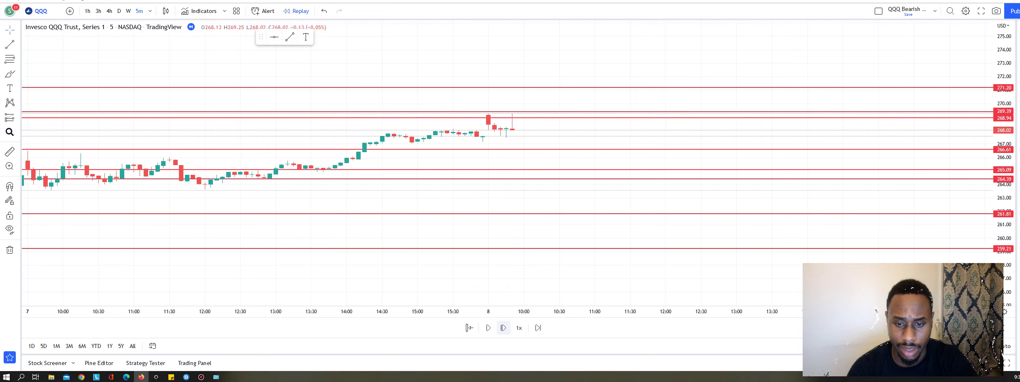
click(503, 328)
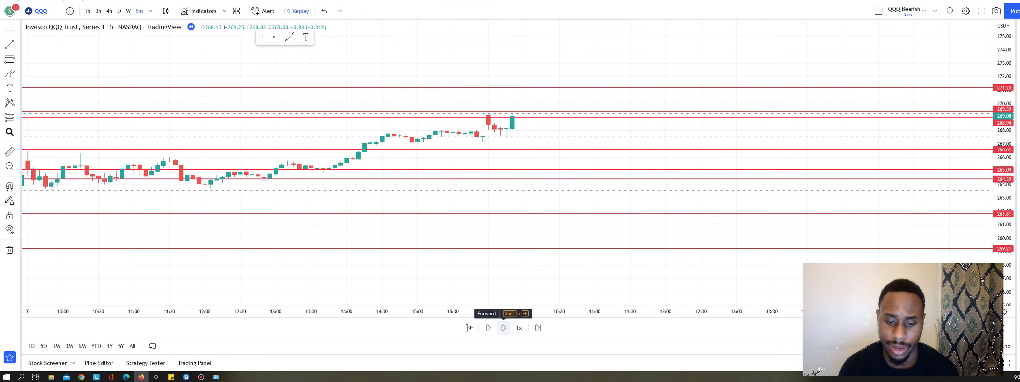
click(503, 328)
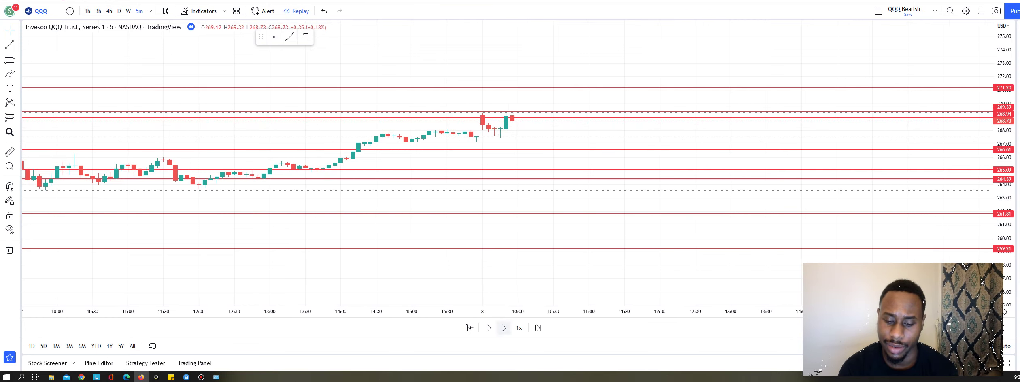
click(503, 327)
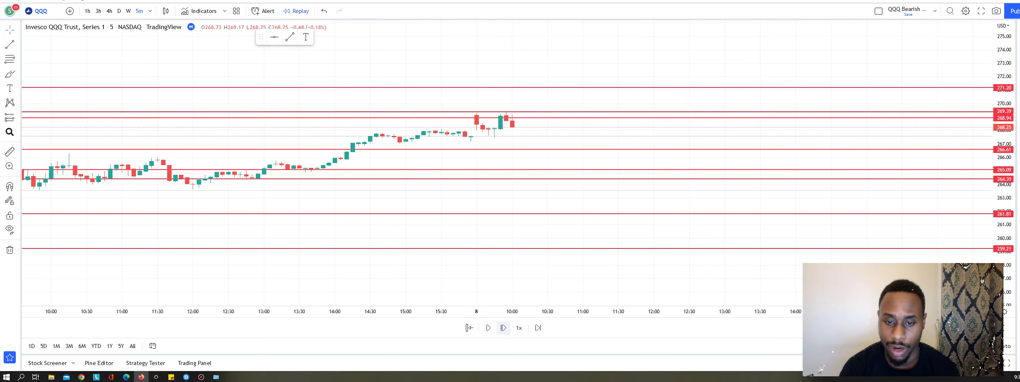
click(503, 328)
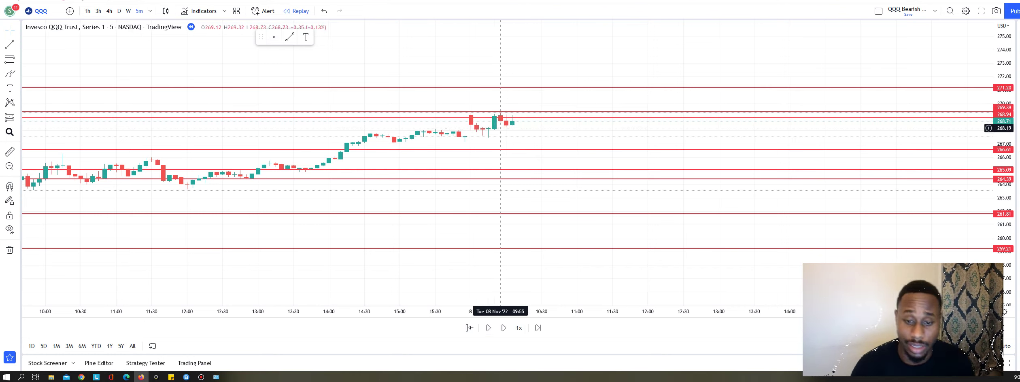
Recheck the position details of the second Nov 7 QQQ trade, close them, and return to the 5-minute chart.
key(ctrl+Tab)
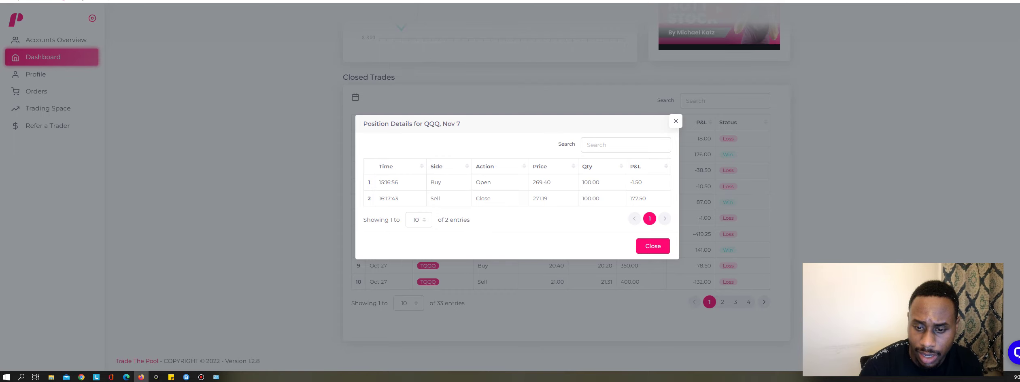
click(675, 121)
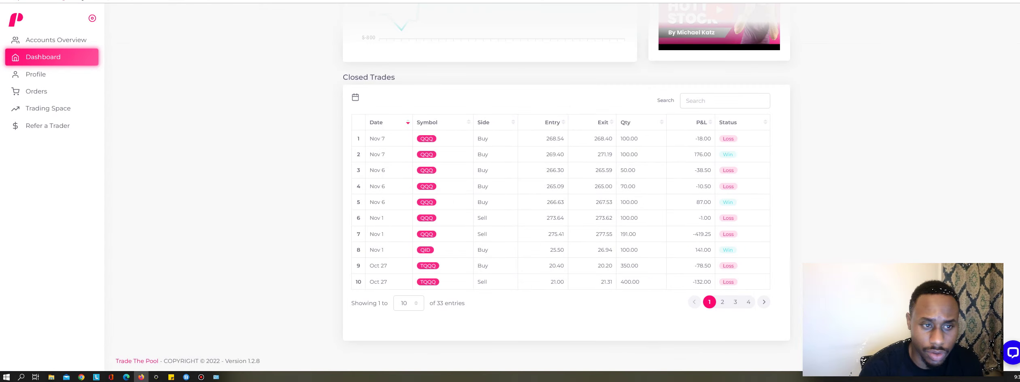
key(ctrl+Tab)
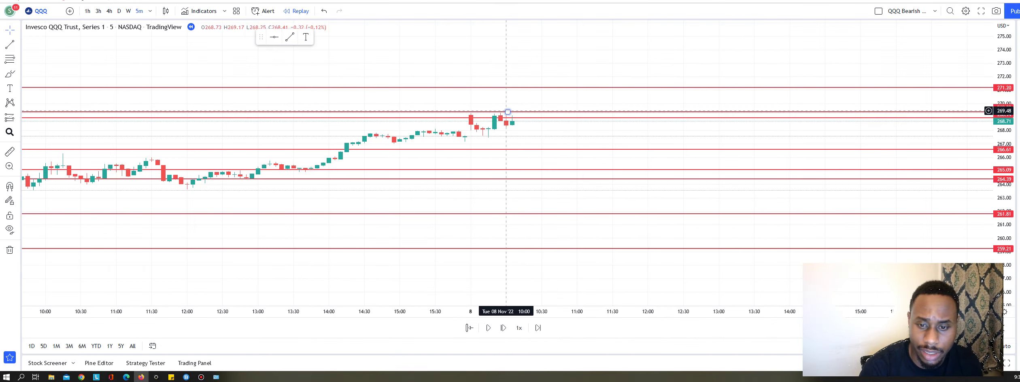
Reposition the horizontal level just above the latest Nov 8 candles, settling it at 269.42.
drag(507, 112, 508, 106)
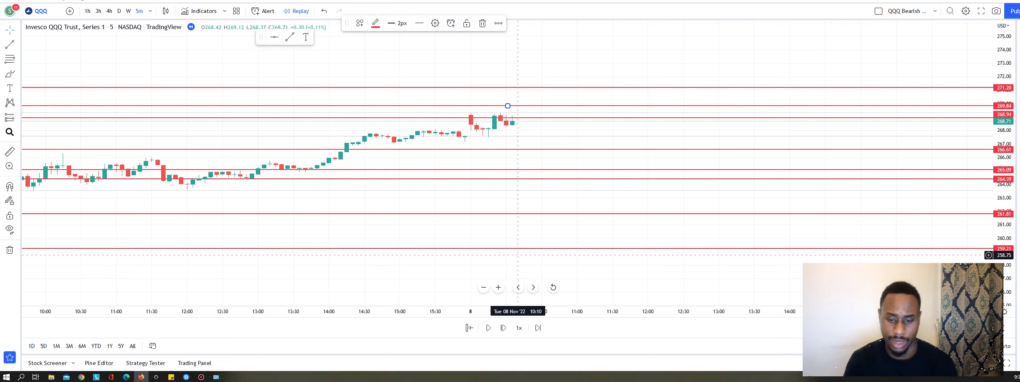
click(507, 118)
click(507, 105)
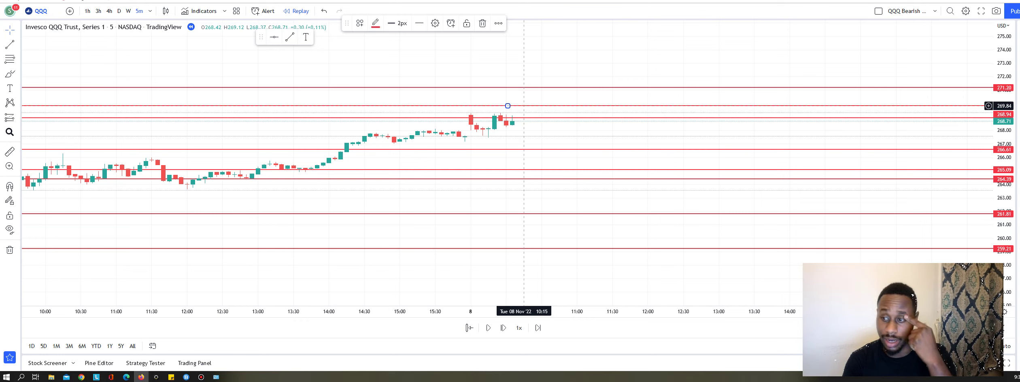
drag(523, 105, 530, 111)
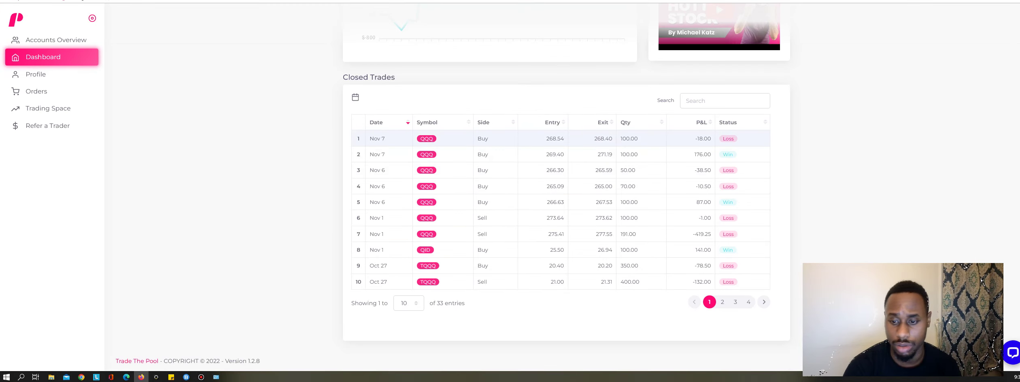
Reopen the second Nov 7 QQQ trade's details, and examine the marked price levels on the daily and 4-hour charts.
click(526, 154)
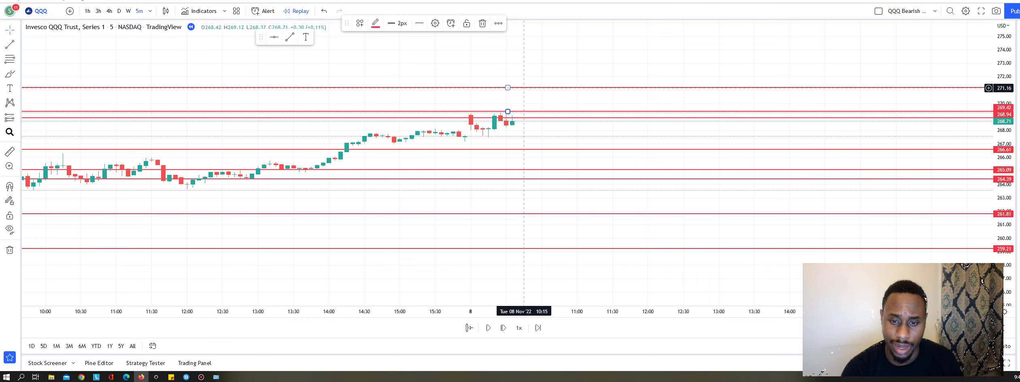
drag(255, 97, 515, 98)
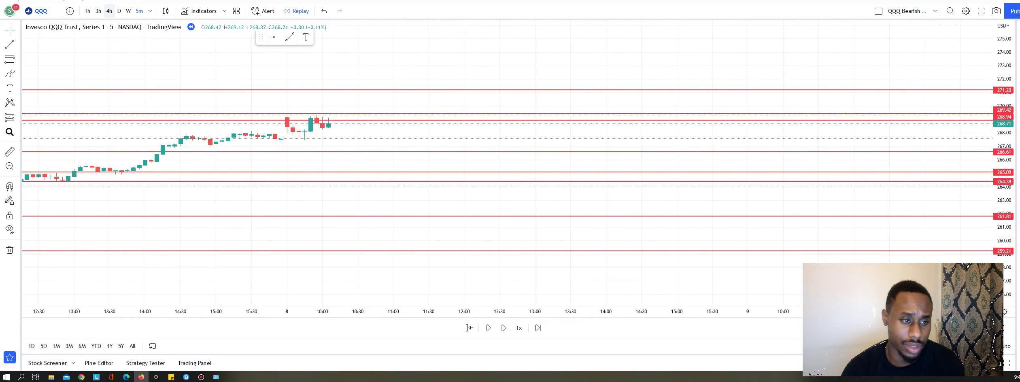
click(119, 11)
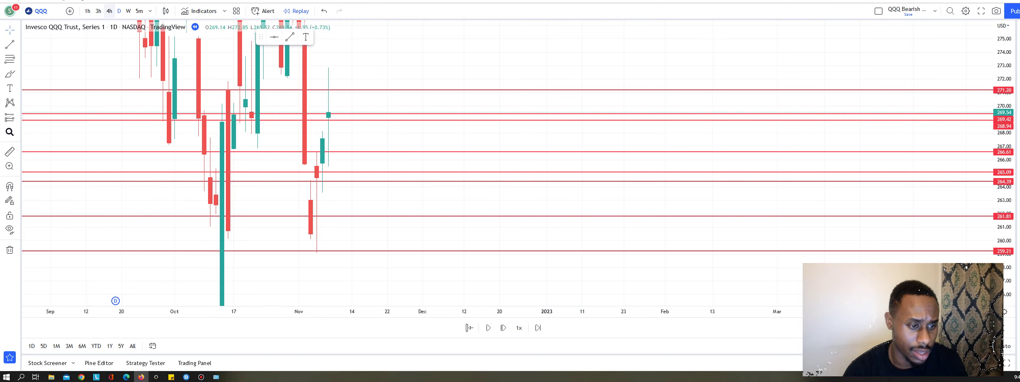
click(110, 11)
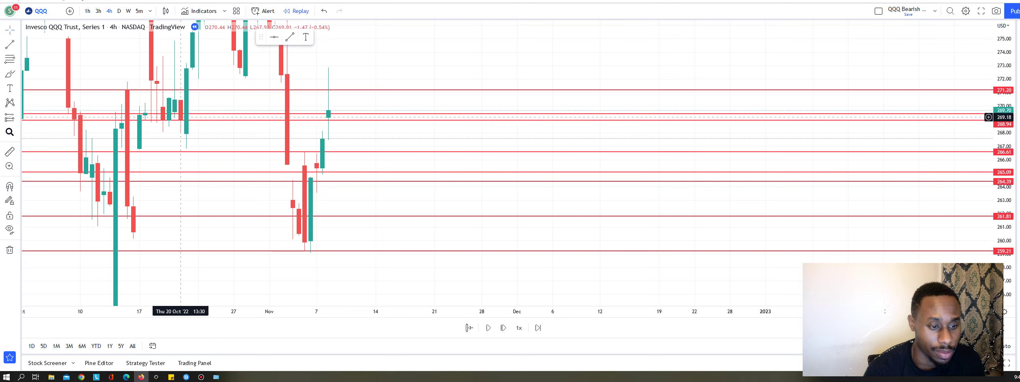
click(174, 116)
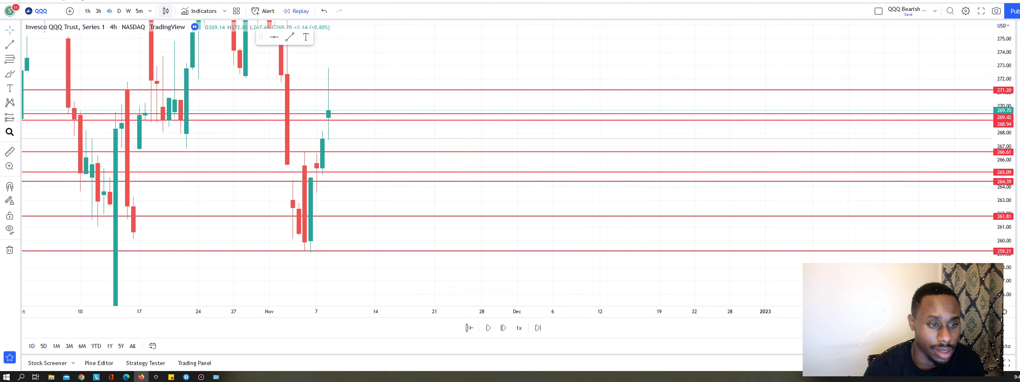
Display the 4-hour QQQ chart as a line and examine the marked levels there and on the daily timeframe.
click(165, 11)
click(190, 95)
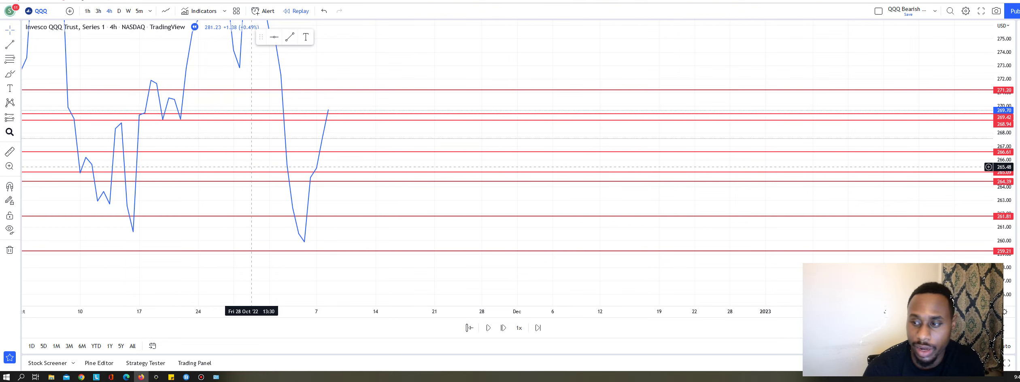
drag(121, 107, 337, 146)
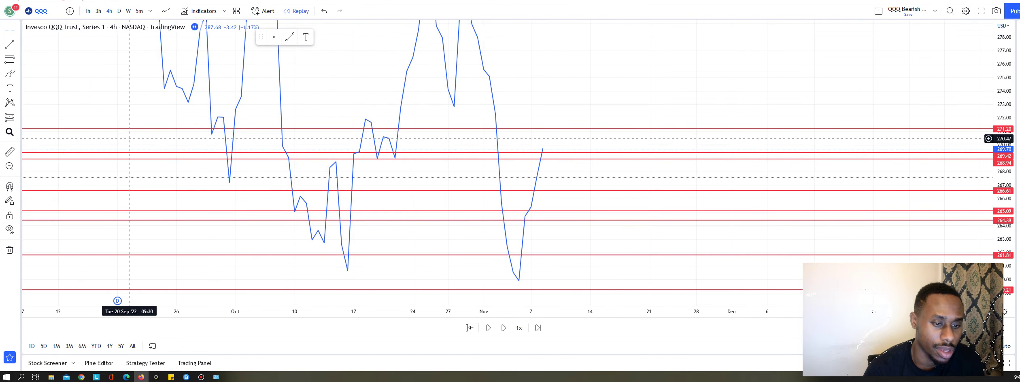
click(119, 11)
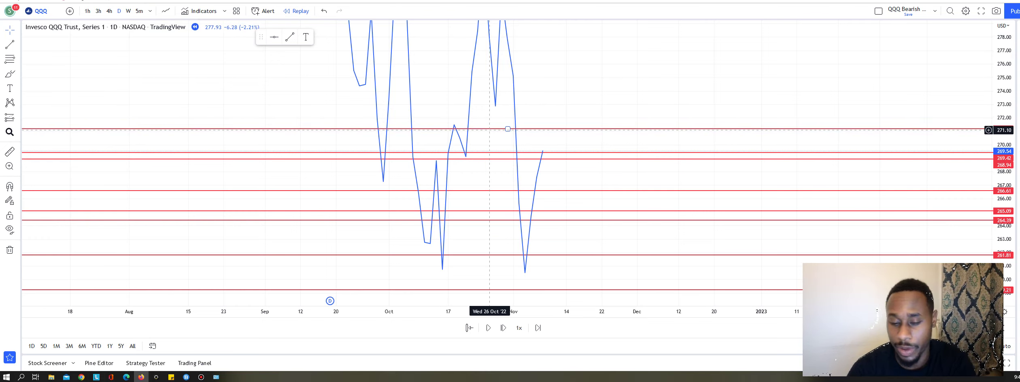
drag(323, 136, 579, 115)
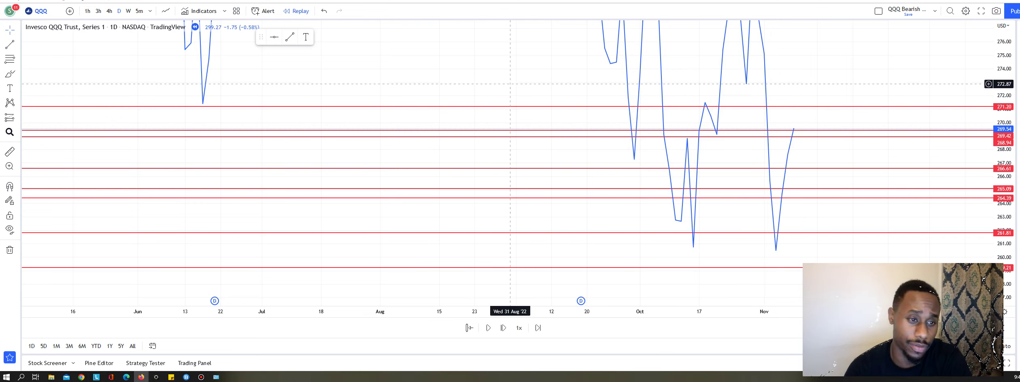
click(508, 130)
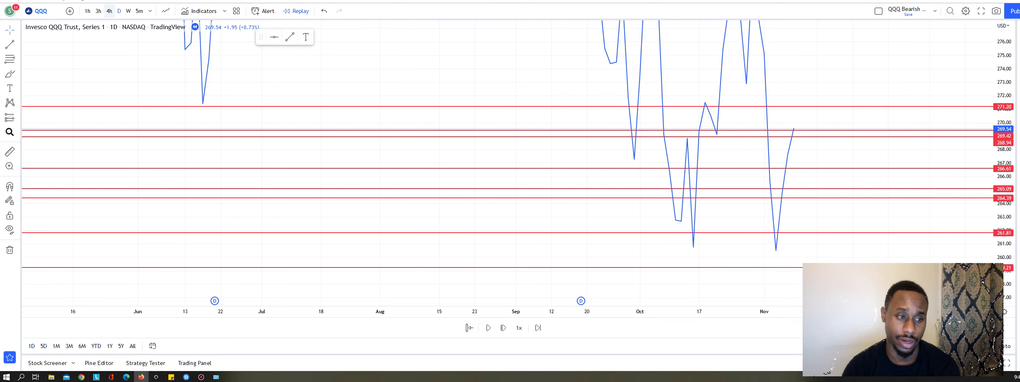
Return QQQ to the 5-minute timeframe, stretch the price scale, and compare the trade's details with the 269.42 and 271.20 levels.
click(138, 11)
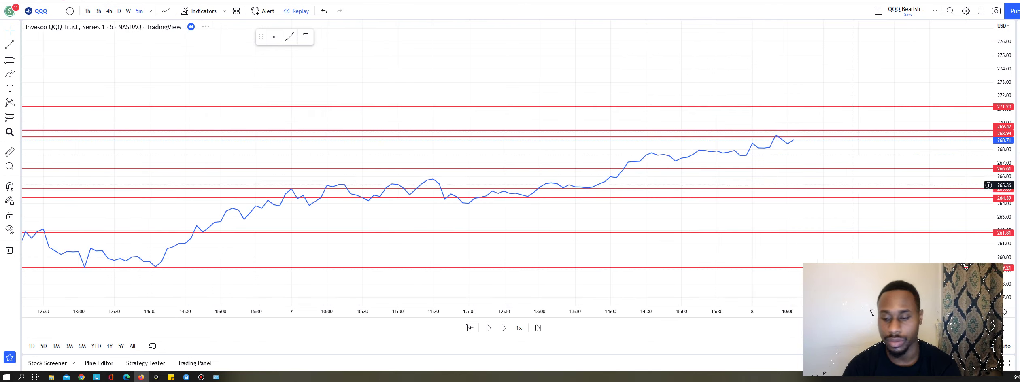
drag(1003, 170, 1000, 118)
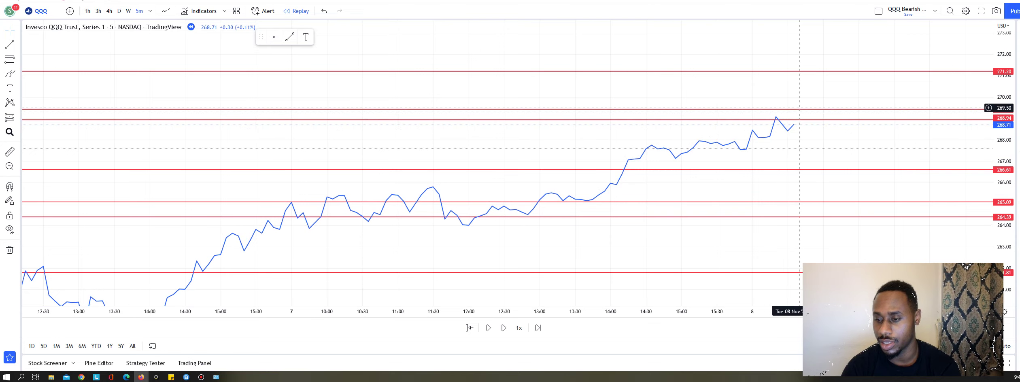
key(ctrl+Tab)
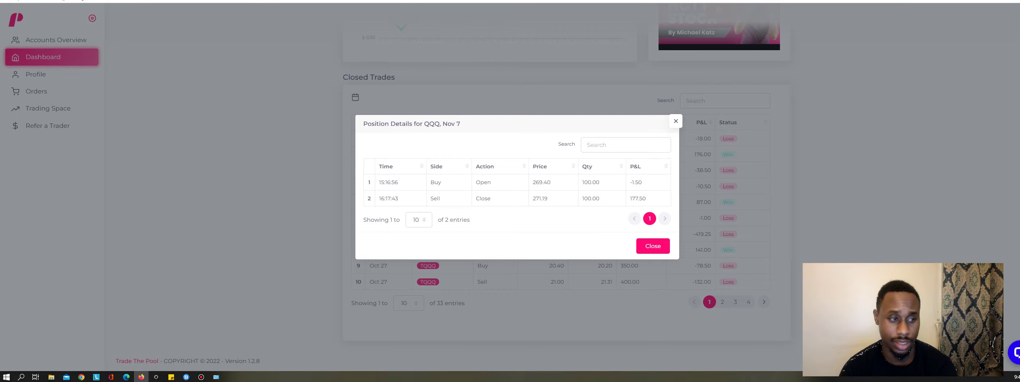
key(ctrl+Tab)
click(941, 110)
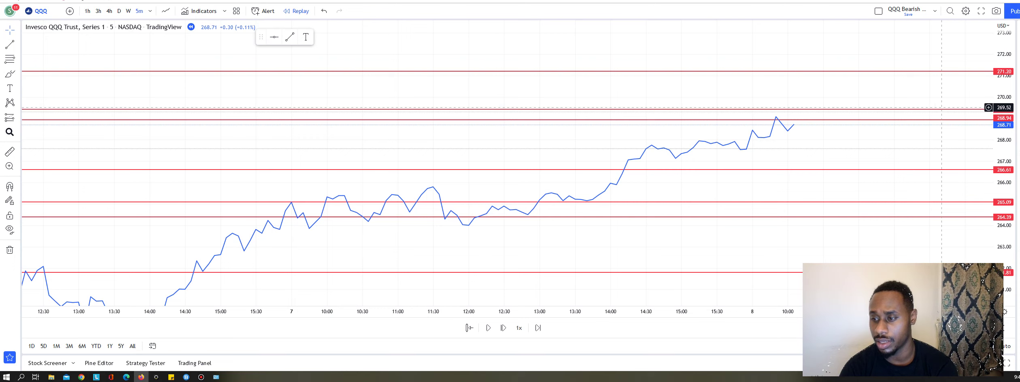
click(929, 71)
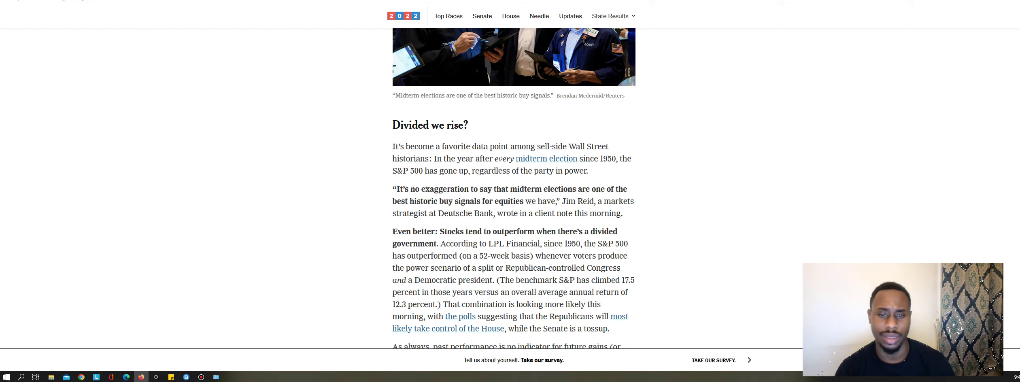
Read the New York Times article "Why Wall Street Loves Gridlock in Washington" through its "Divided we rise?" section.
scroll(513, 194, up, 15)
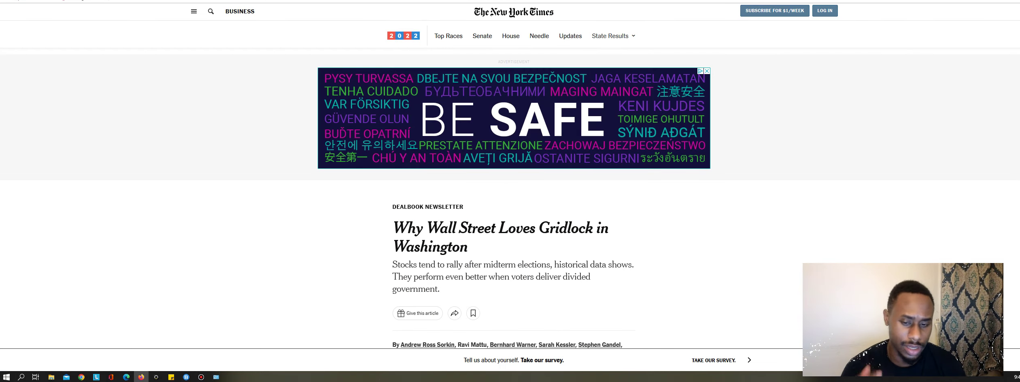
scroll(514, 194, down, 3)
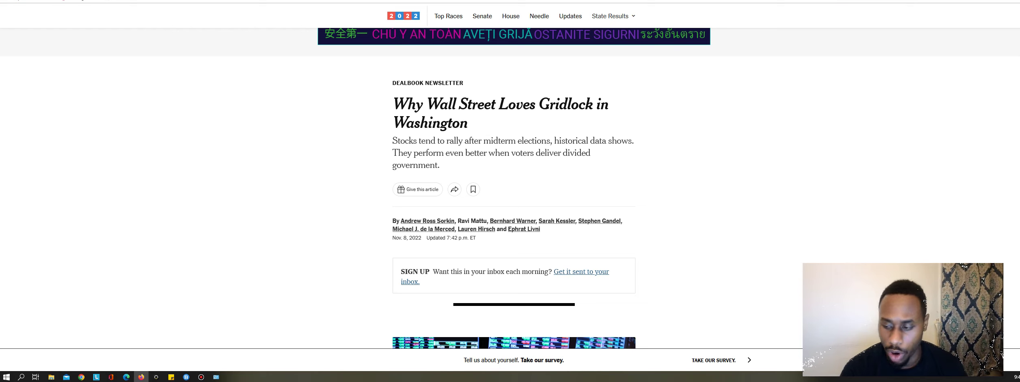
scroll(514, 194, up, 1)
scroll(514, 194, down, 2)
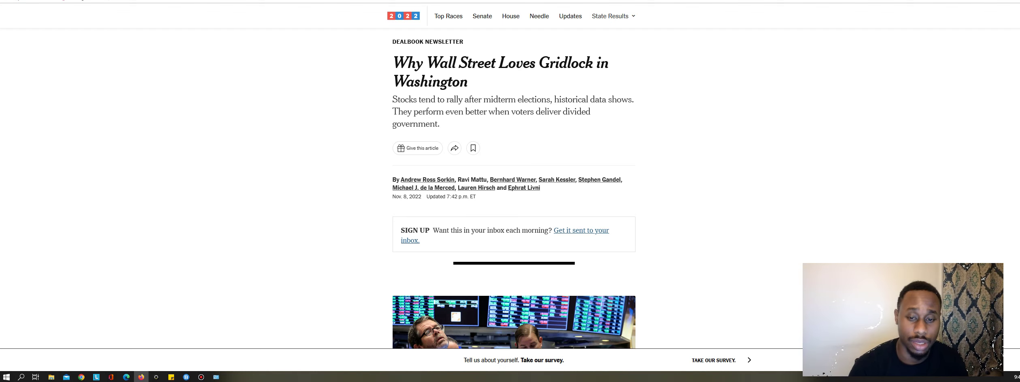
scroll(514, 190, down, 3)
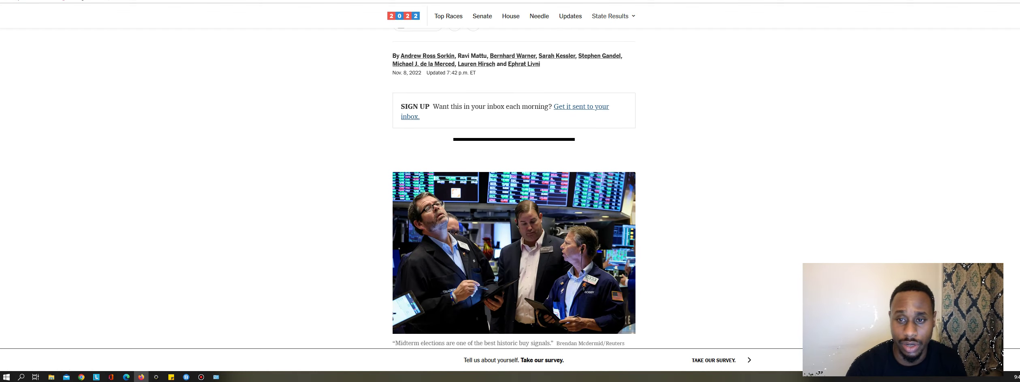
scroll(514, 189, down, 5)
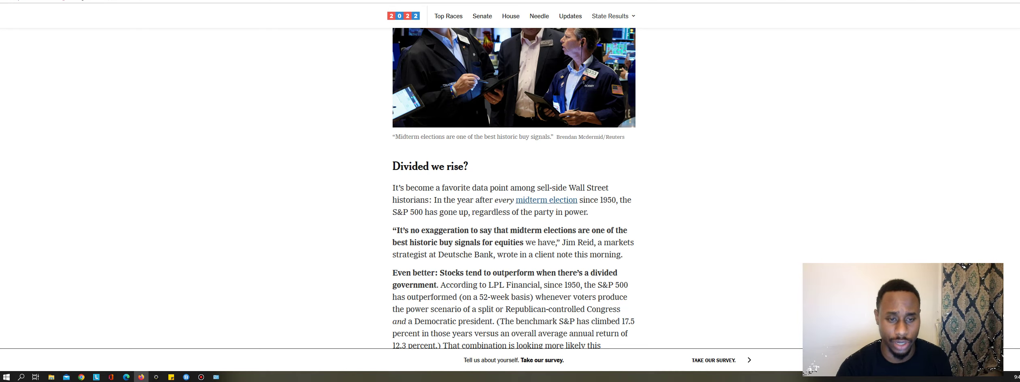
Look up ftt on CoinMarketCap, and load the FTX symbol FTTUSD on the TradingView chart.
key(ctrl+Tab)
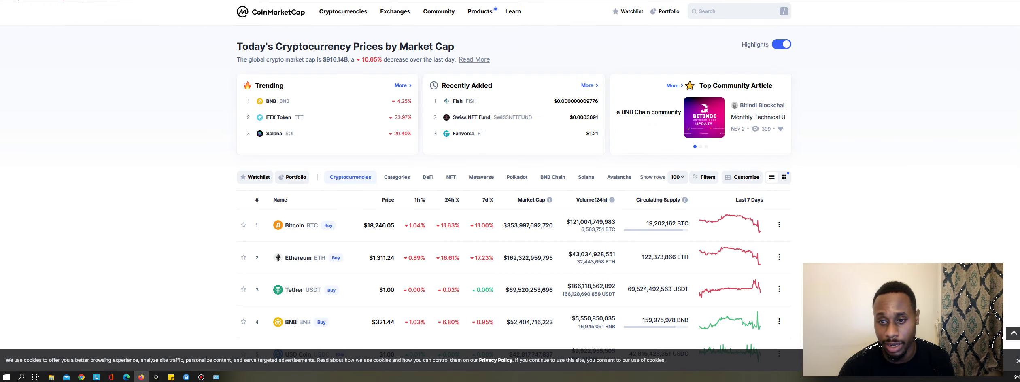
text(ftt)
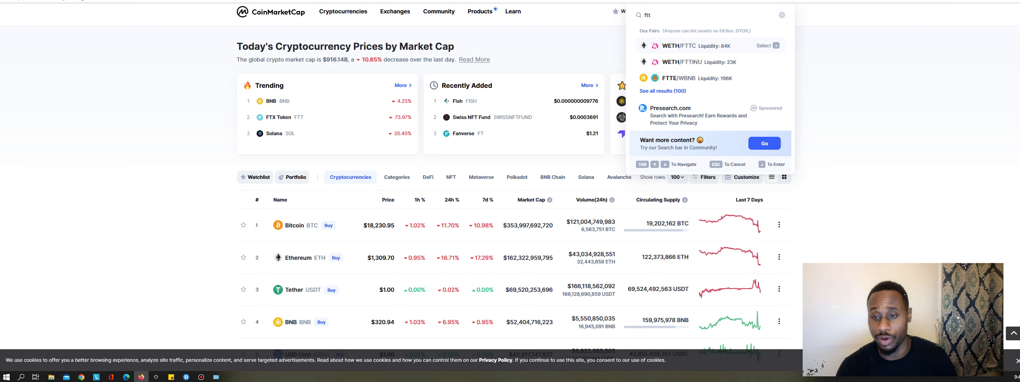
key(ctrl+Tab)
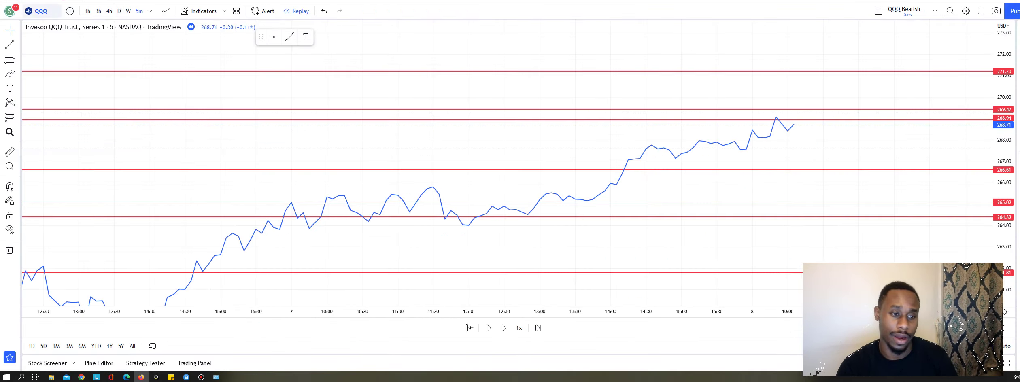
click(40, 11)
text(FTT)
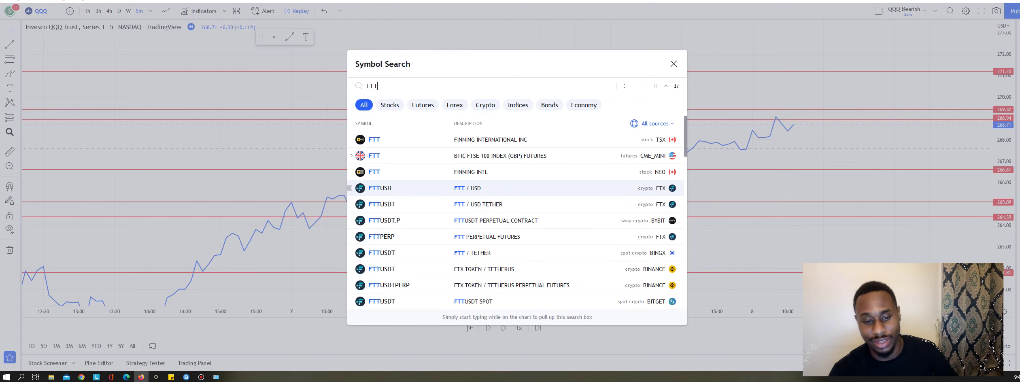
click(434, 187)
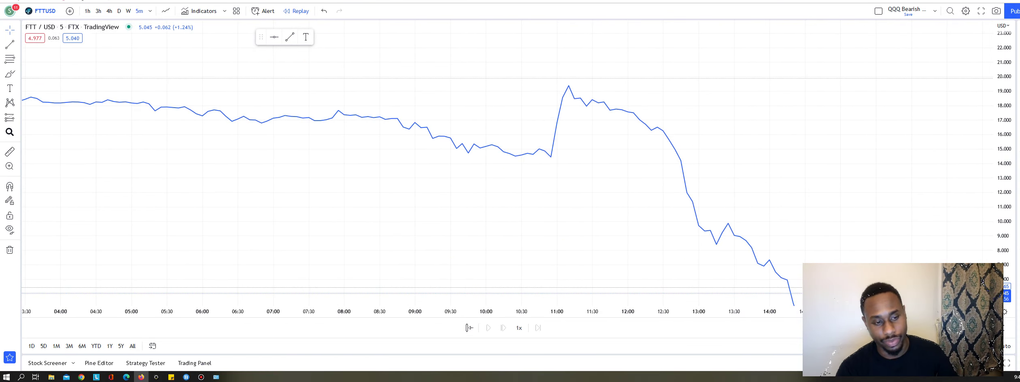
Display FTTUSD as daily candles and examine its price history from May up to the latest November candles.
click(118, 11)
click(166, 11)
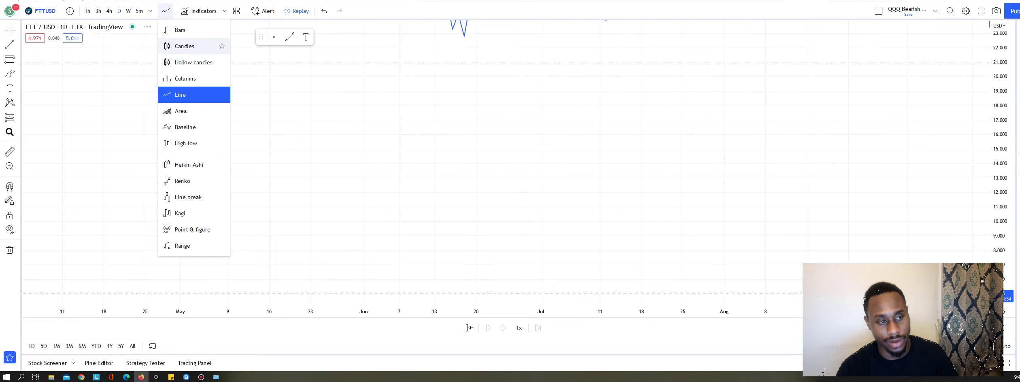
click(179, 43)
scroll(526, 194, right, 10)
scroll(496, 230, right, 5)
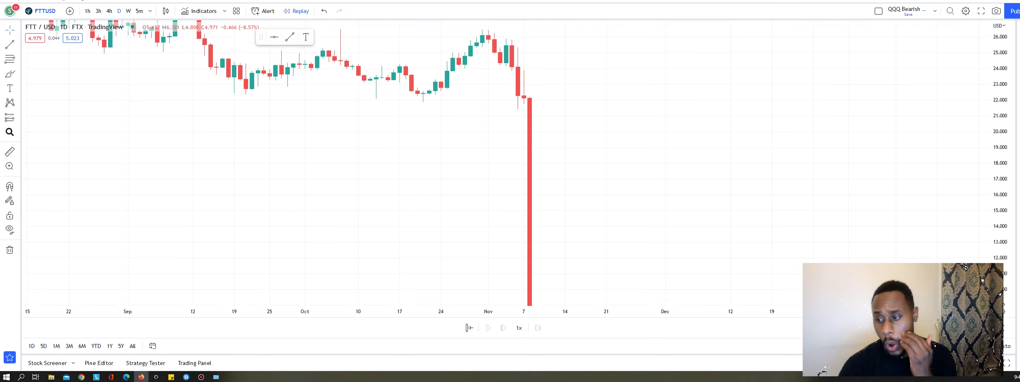
scroll(526, 216, down, 3)
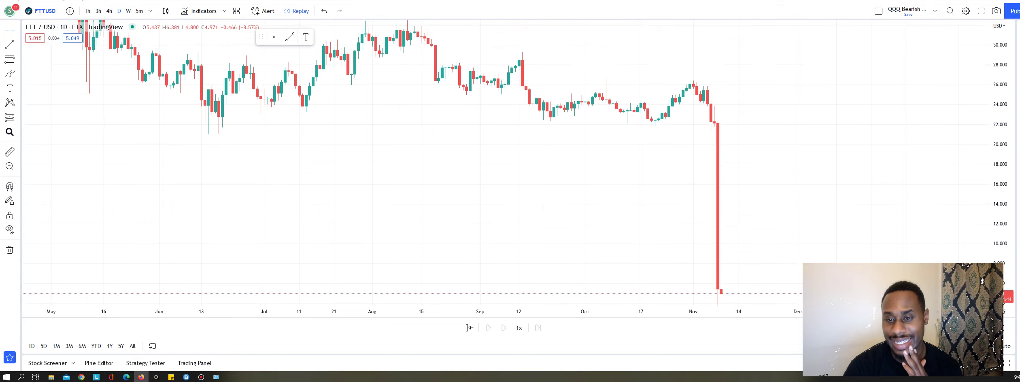
drag(155, 224, 341, 170)
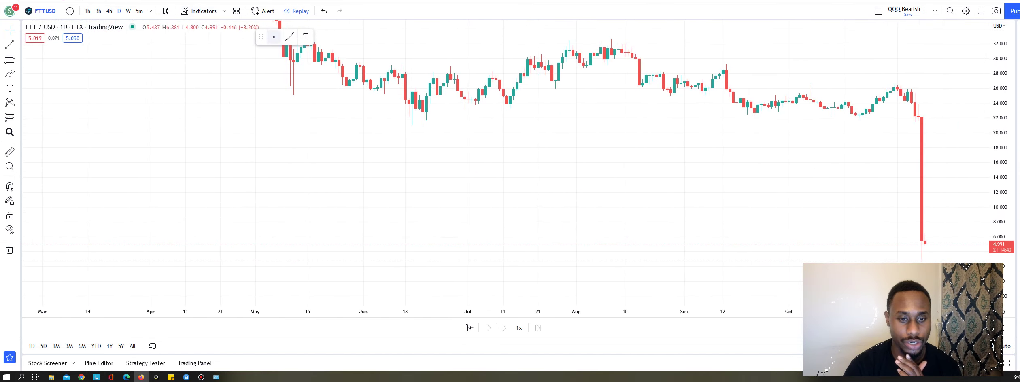
Examine the FTTUSD daily candles back to late 2021 and forward again to the steep November drop.
scroll(754, 120, down, 3)
scroll(333, 113, up, 3)
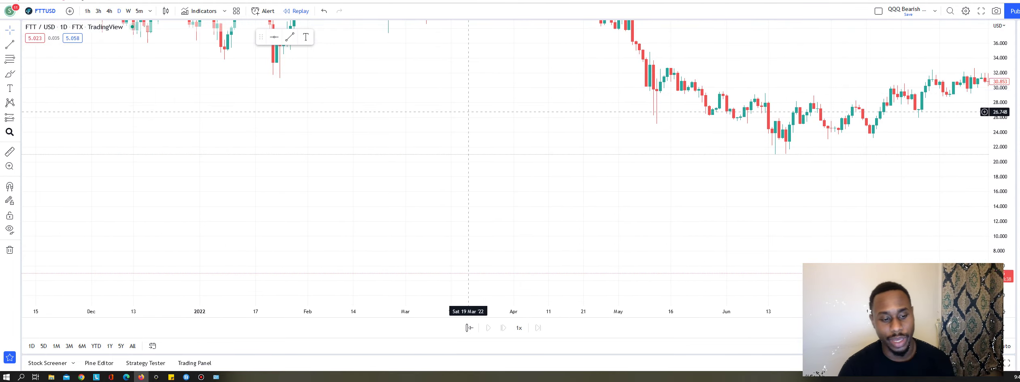
drag(469, 112, 213, 136)
drag(724, 134, 229, 126)
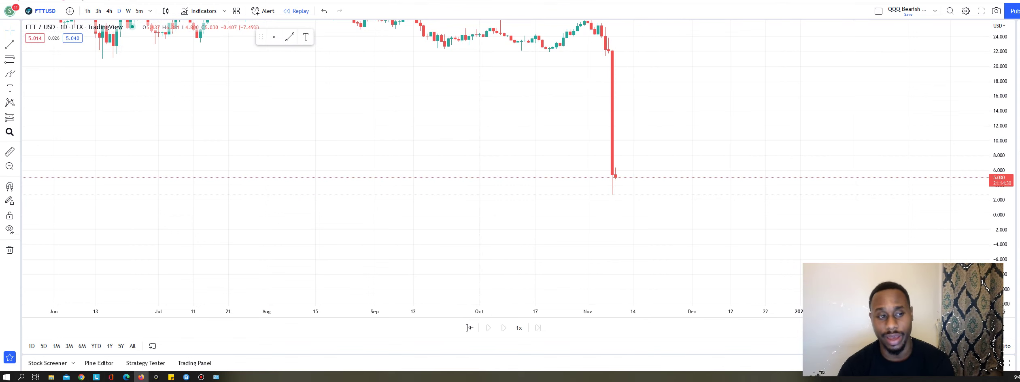
Switch to Twitter, read CZ Binance's "Two big lessons" tweet, and skim the recent tweets on that profile.
key(ctrl+Tab)
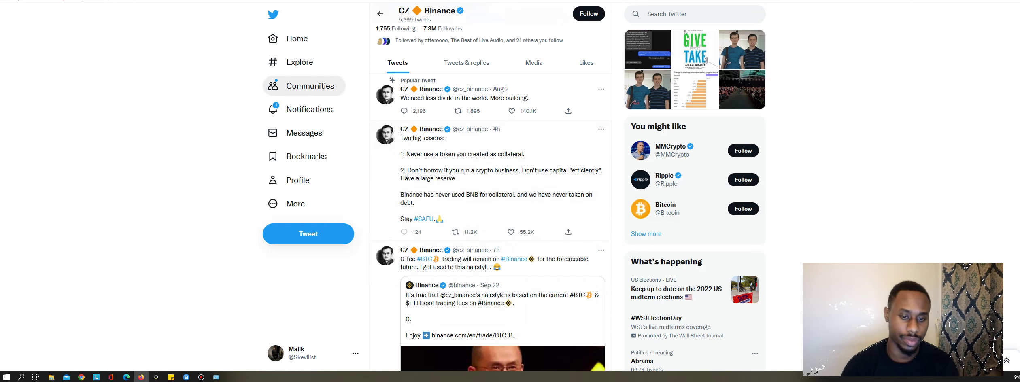
key(Return)
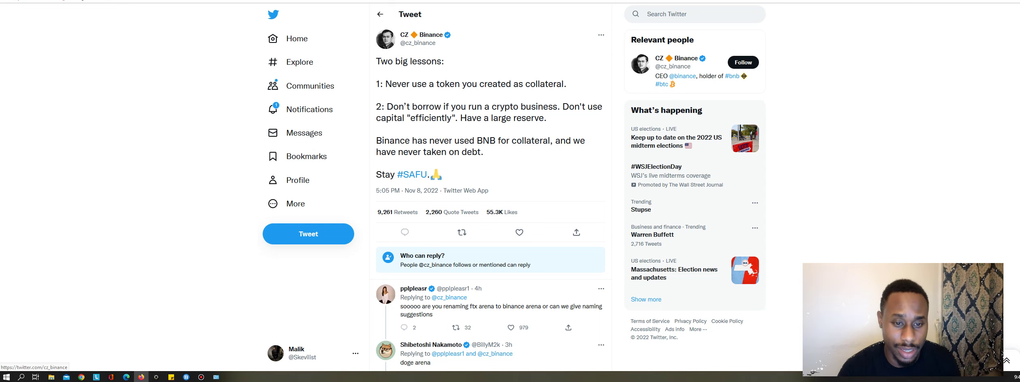
click(421, 35)
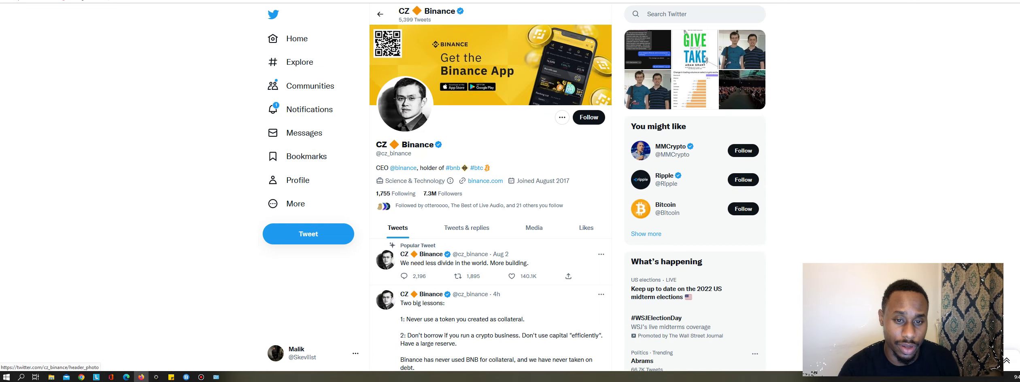
scroll(421, 35, down, 10)
scroll(489, 186, down, 15)
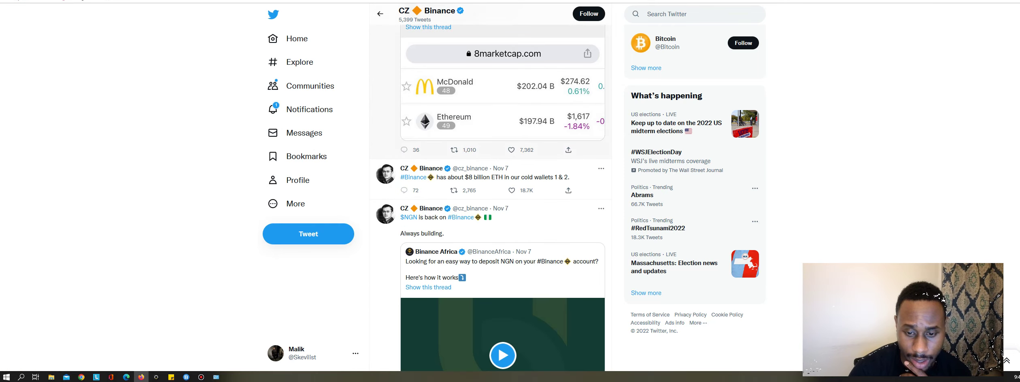
scroll(514, 100, up, 15)
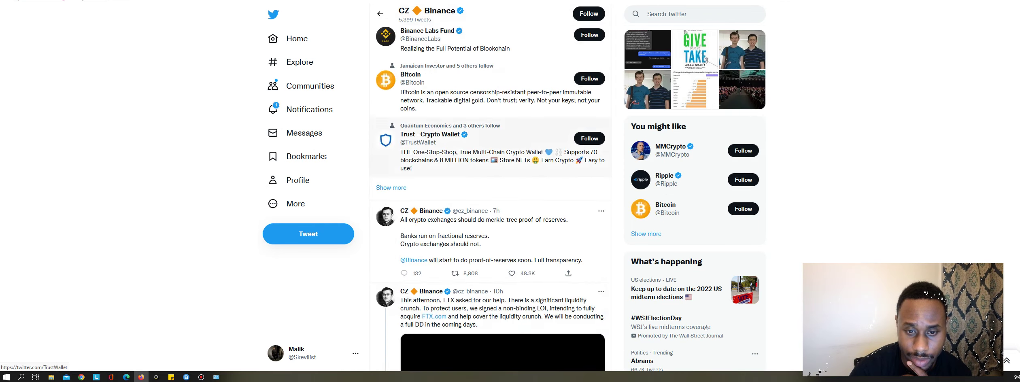
scroll(514, 99, up, 8)
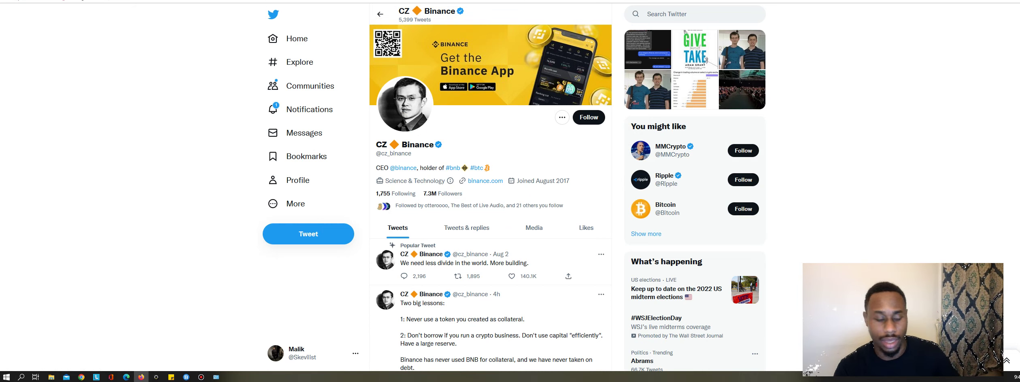
Search Twitter for $ftt and skim the top tweets about the token's crash.
click(687, 14)
text(ftt)
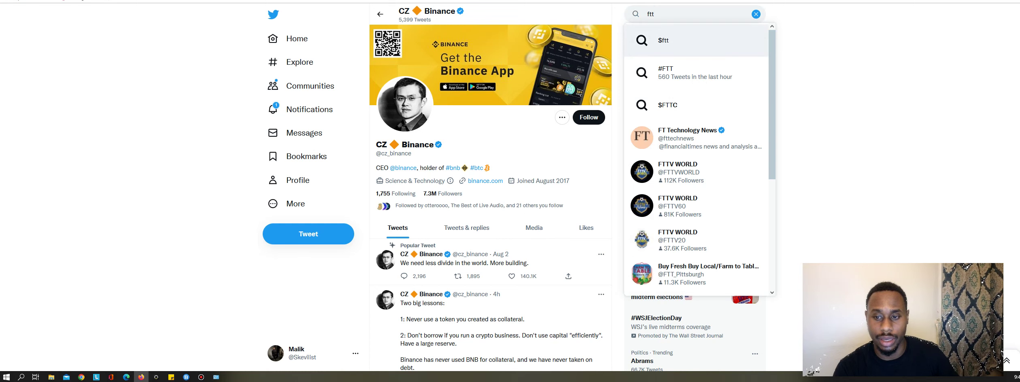
key(Return)
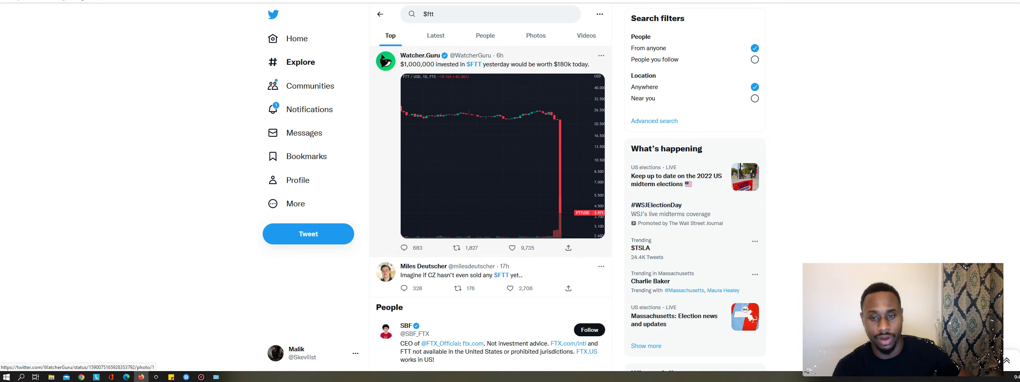
scroll(501, 154, down, 8)
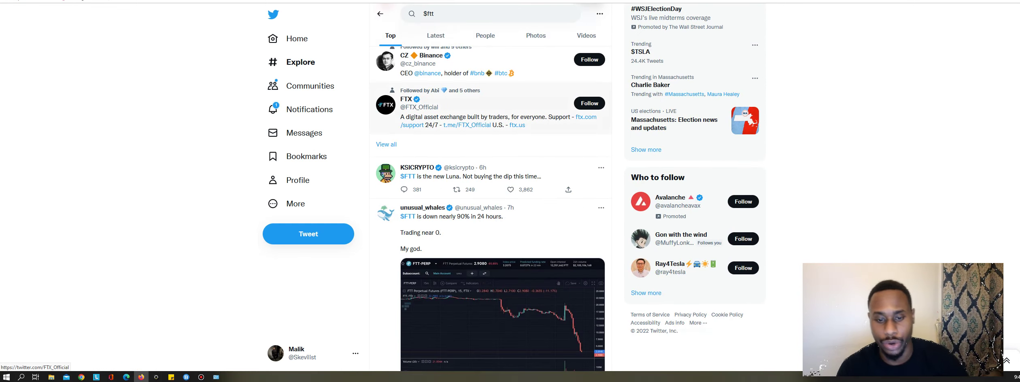
scroll(490, 202, down, 3)
scroll(490, 203, up, 2)
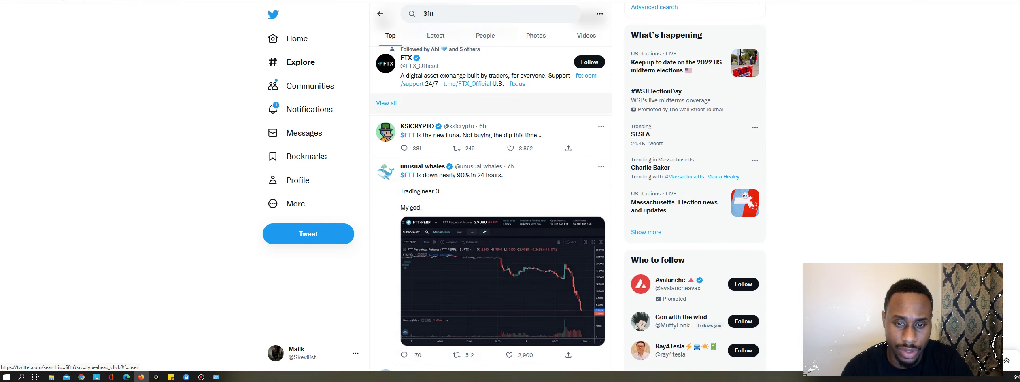
scroll(490, 202, down, 10)
scroll(490, 202, up, 3)
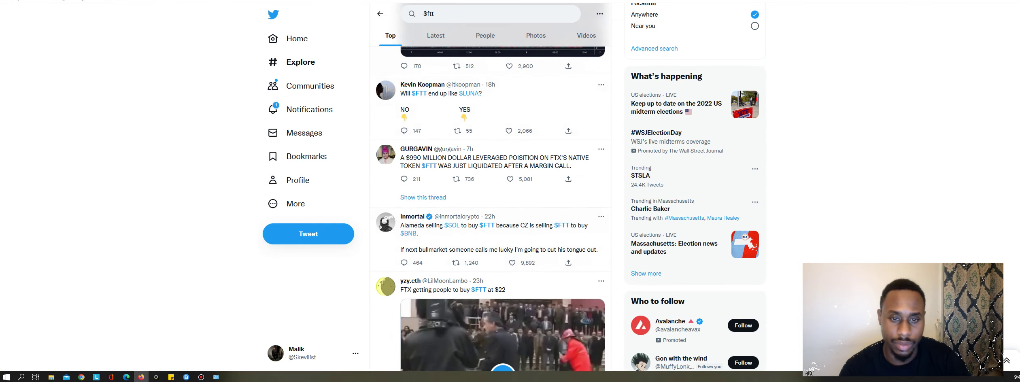
Extend the Twitter search to "$ftt binance" and skim the top results.
click(486, 13)
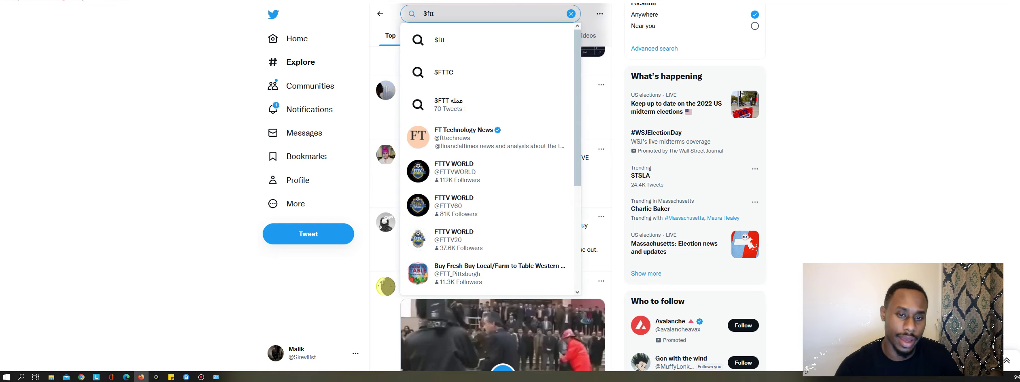
text(binance)
key(Return)
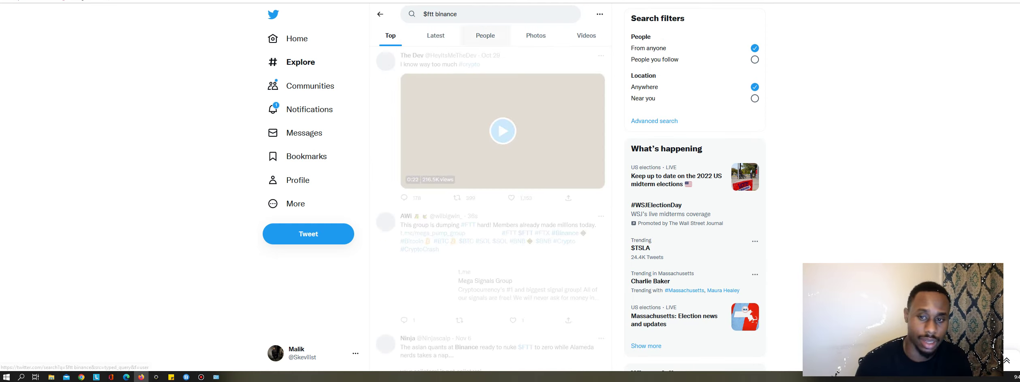
scroll(489, 203, down, 15)
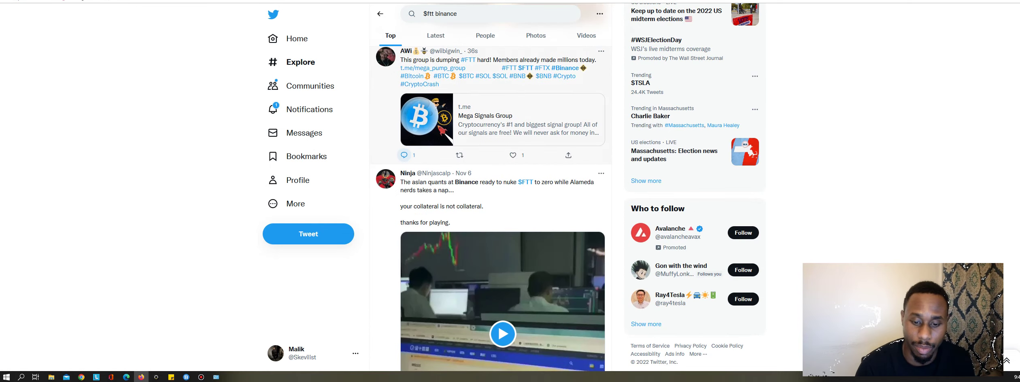
scroll(489, 202, down, 5)
scroll(490, 202, up, 20)
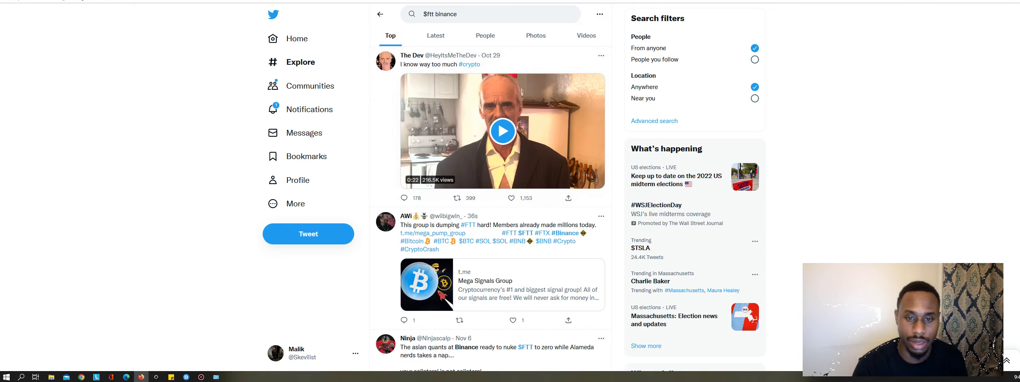
Search Twitter for "binance sell ftt" and look through the top tweets for an explanation of the sale.
click(486, 13)
text(n)
key(BackSpace)
text(binance c)
key(BackSpace)
text(sell ftt)
key(Return)
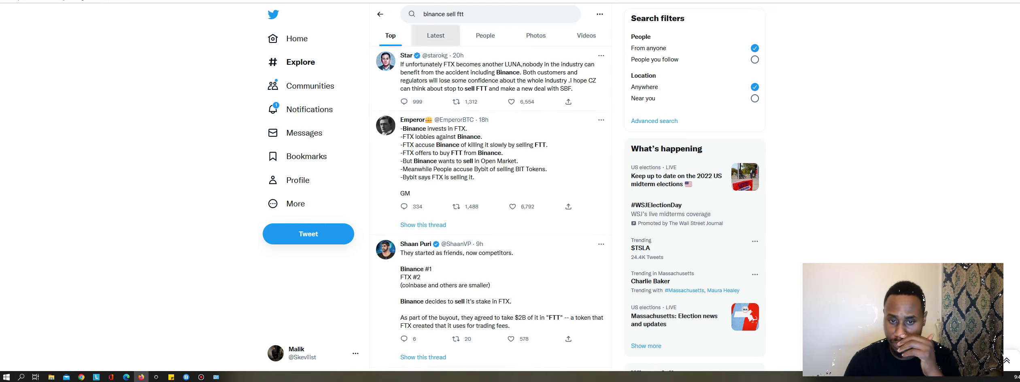
scroll(490, 194, down, 2)
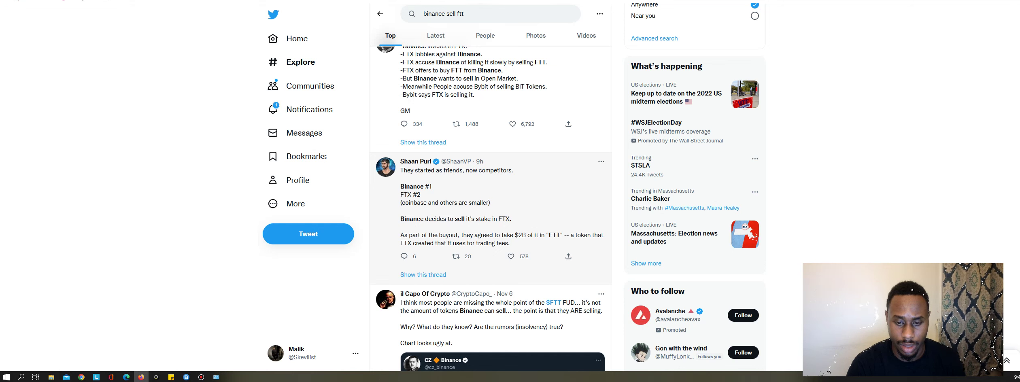
Open the thread beginning "They started as friends, now competitors" and read its replies on Binance's FTT holdings.
click(490, 195)
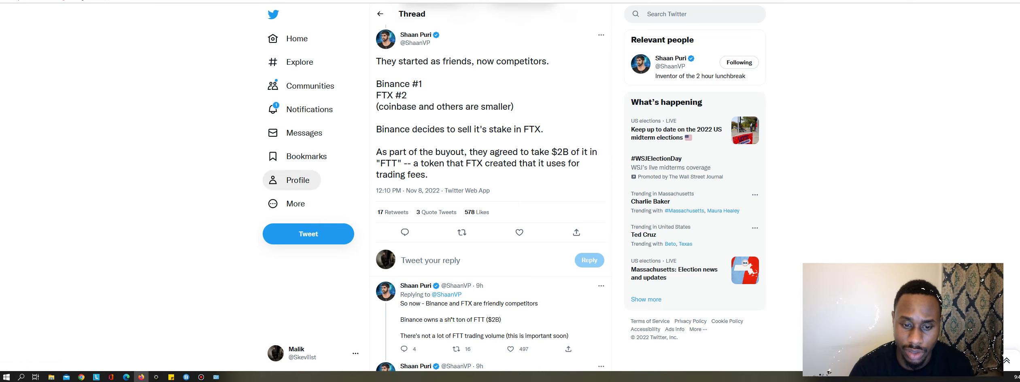
scroll(491, 186, down, 1)
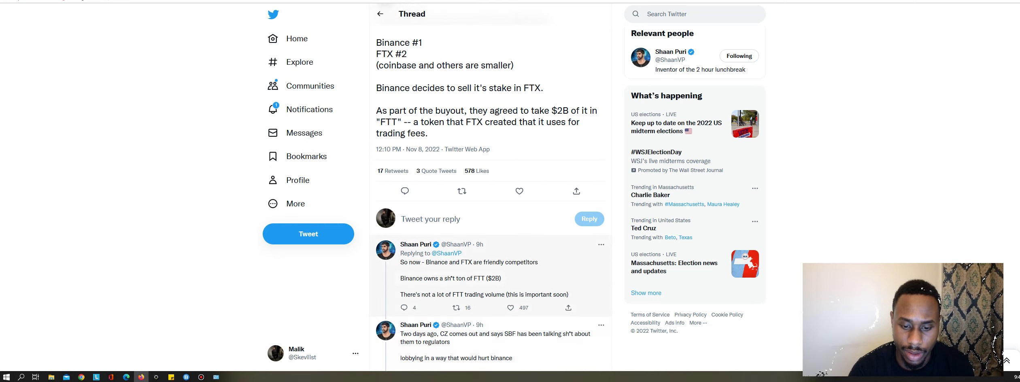
scroll(490, 199, down, 3)
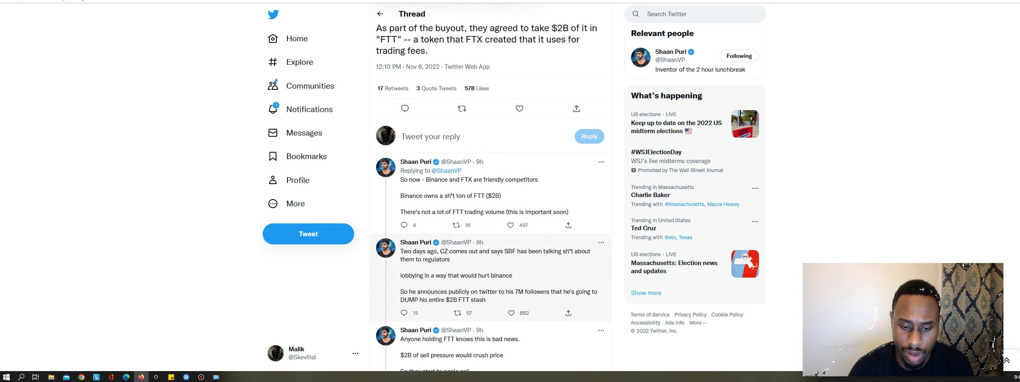
scroll(490, 198, down, 2)
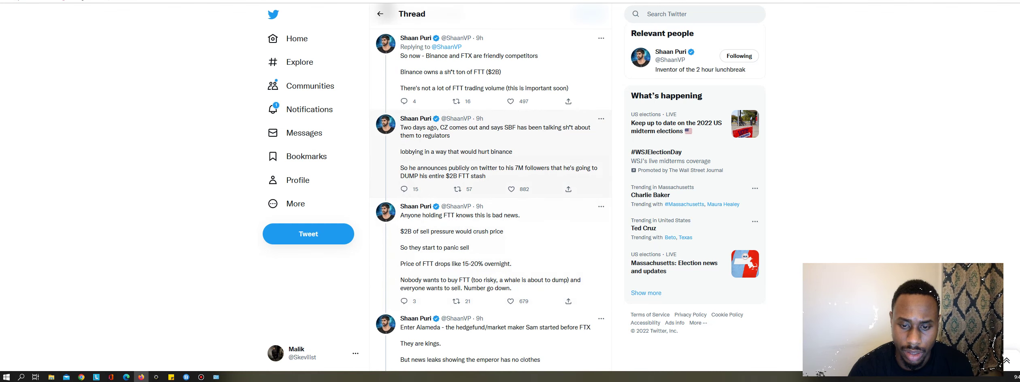
Open the thread's tweet about CZ dumping his $2B FTT stash and read the follow-ups on panic selling and Alameda.
click(456, 152)
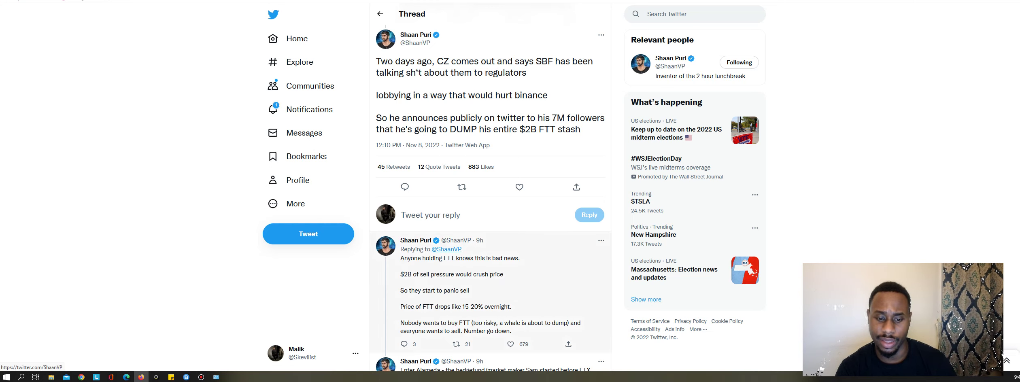
scroll(489, 202, down, 2)
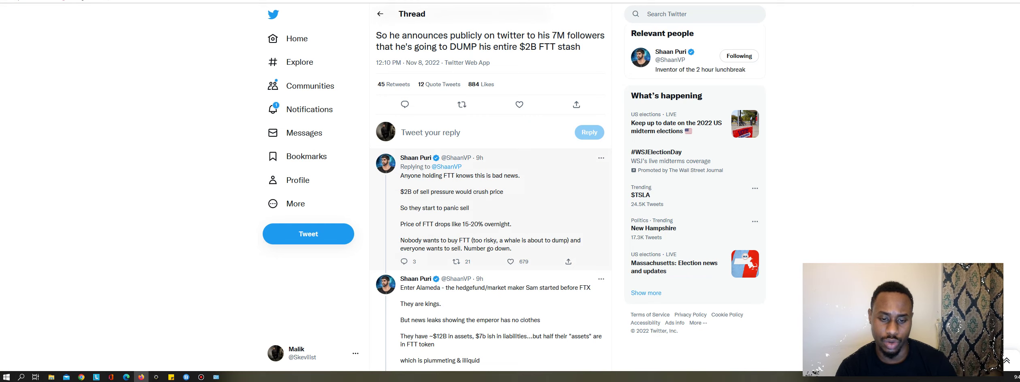
scroll(490, 202, down, 1)
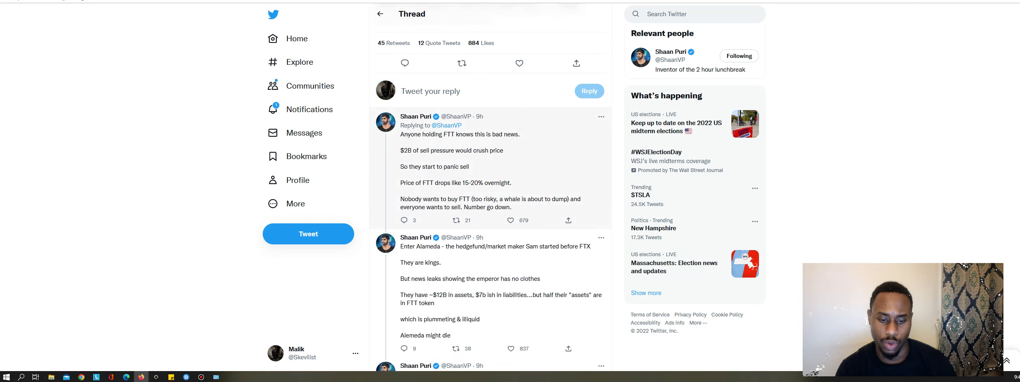
scroll(489, 202, up, 2)
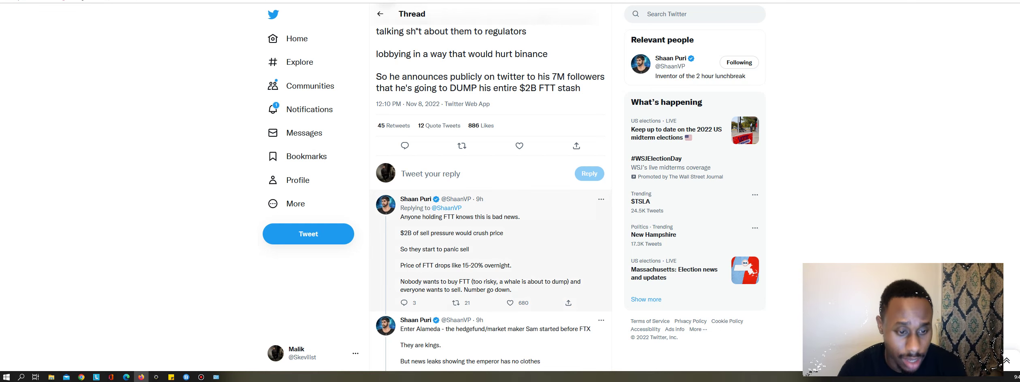
Switch back to TradingView and view FTTUSD on the 4-hour and then the 3-hour timeframe.
key(ctrl+Tab)
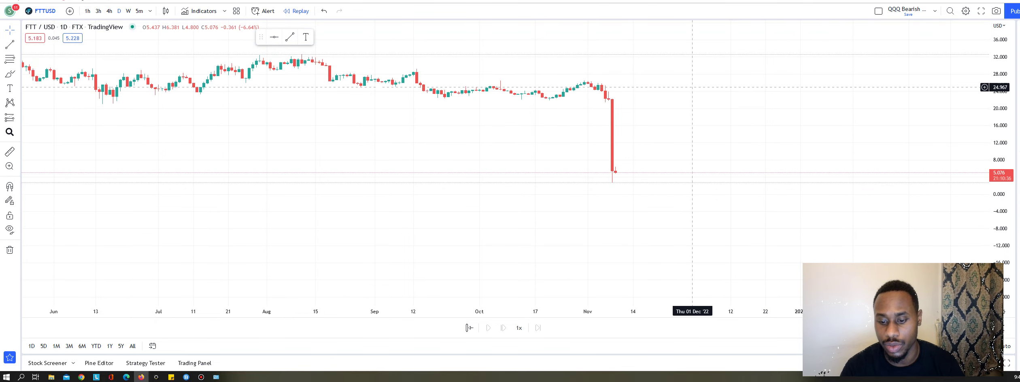
click(109, 11)
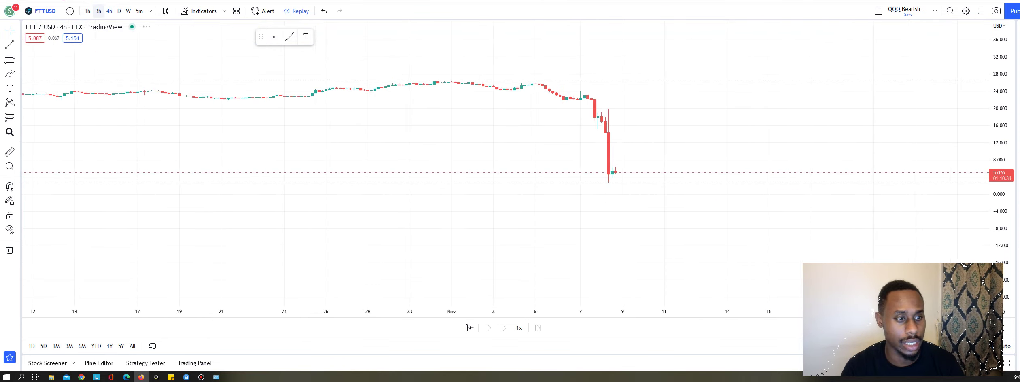
click(98, 11)
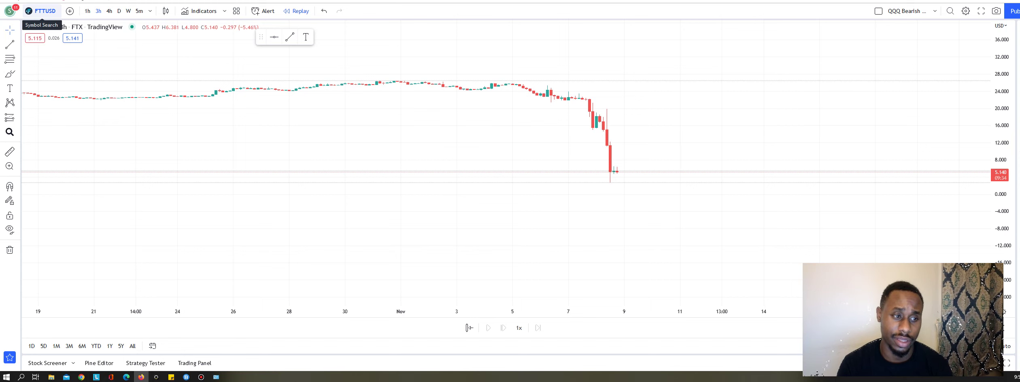
Search the symbols for BITCOIN and load Binance's BTCUSDT on the chart.
click(40, 11)
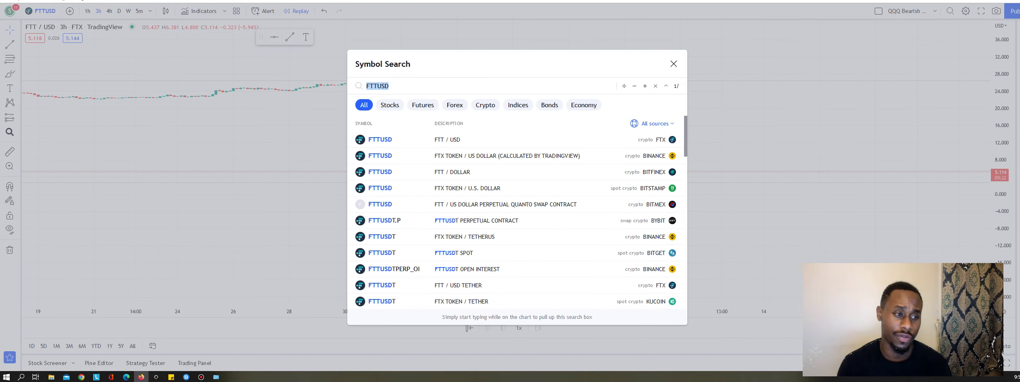
text(BITCOIN)
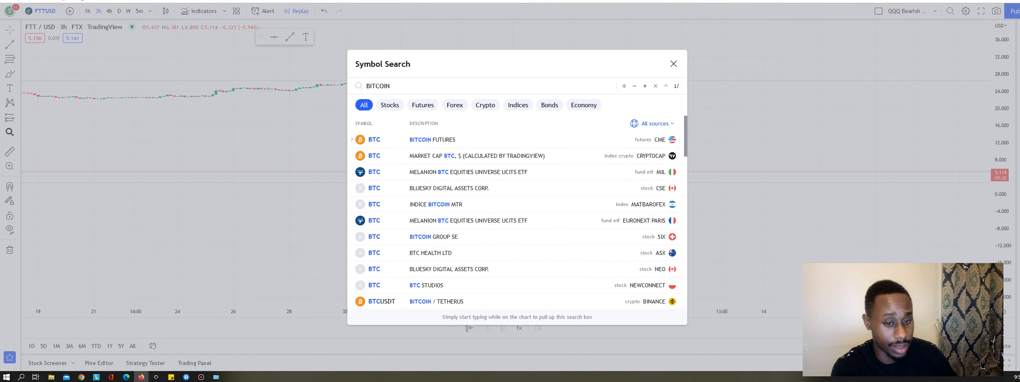
key(Down)
key(Down)
key(Down)
key(Down)
key(Down)
key(Down)
key(Down)
key(Down)
key(Down)
key(Down)
key(Down)
key(Return)
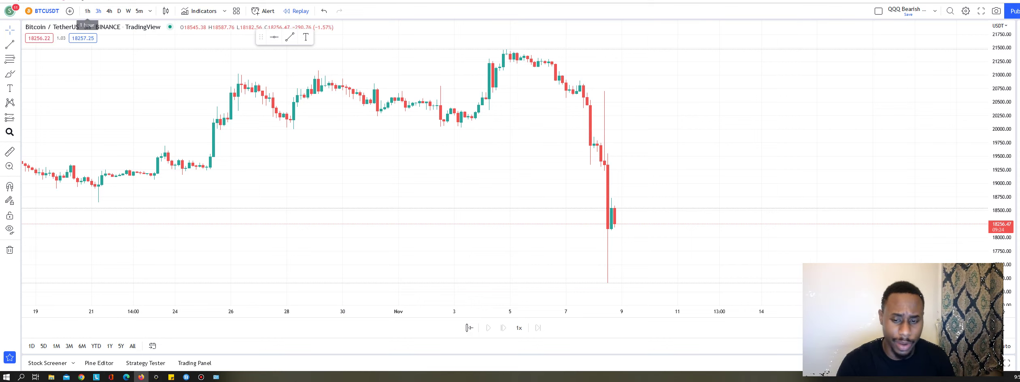